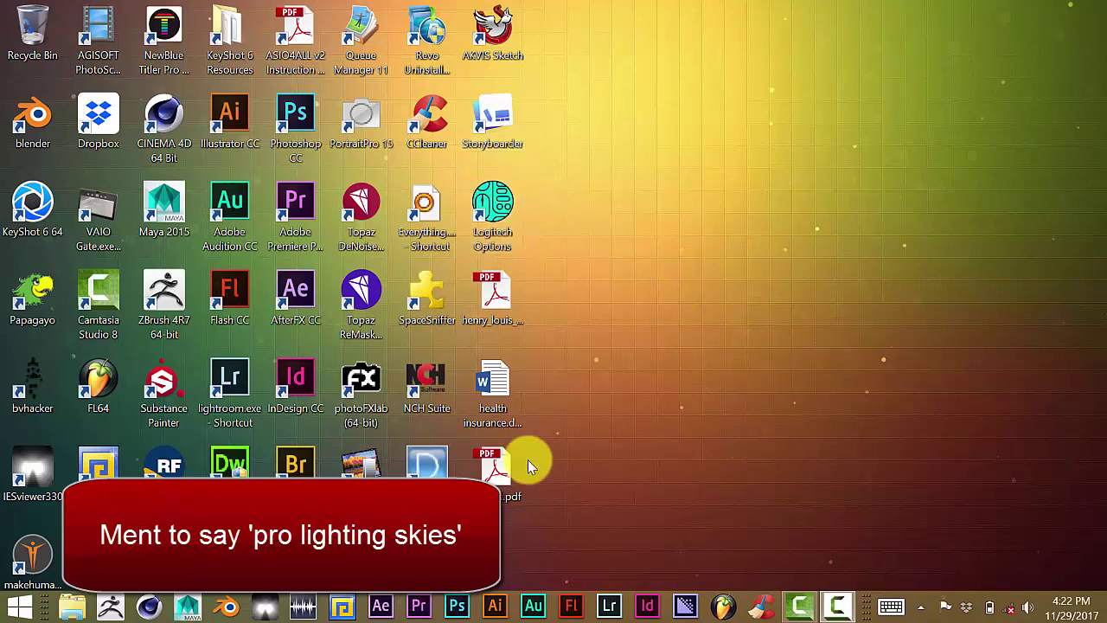
# Launch Blender, close the splash screen, and orbit around the default cube.
pyautogui.click(228, 605)
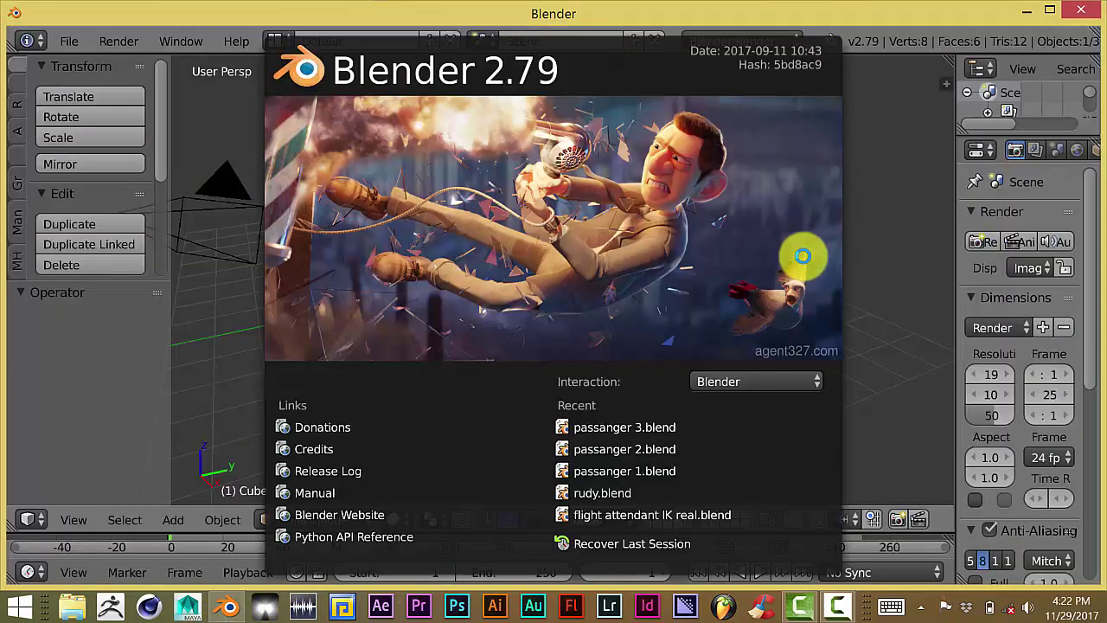
pyautogui.click(896, 210)
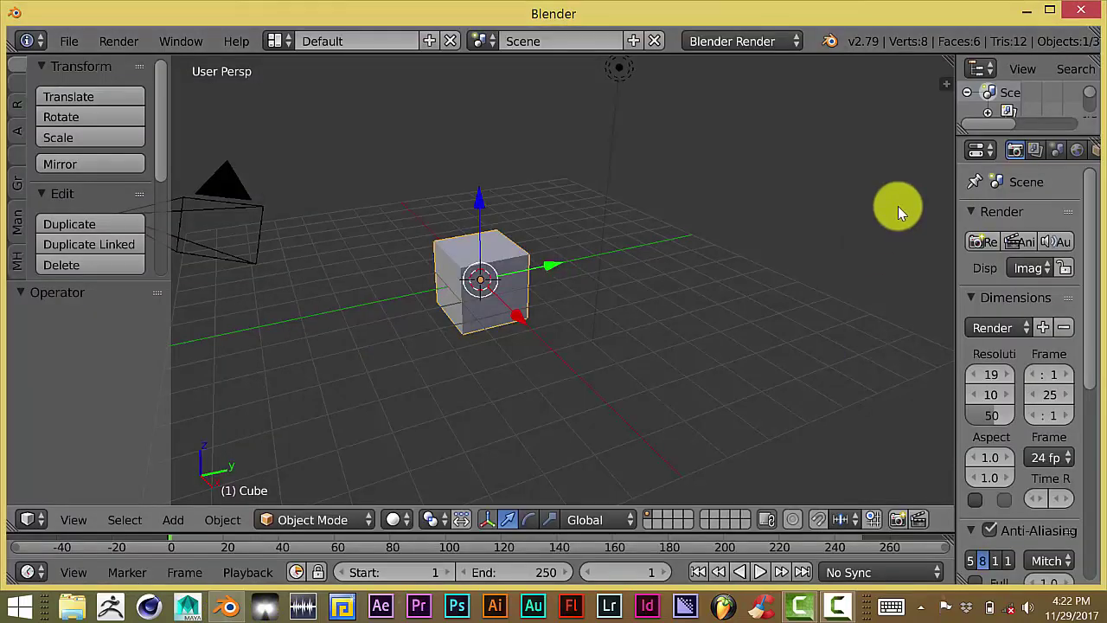
pyautogui.scroll(-5, 897, 206)
pyautogui.moveTo(787, 258); pyautogui.dragTo(703, 236, button='middle')
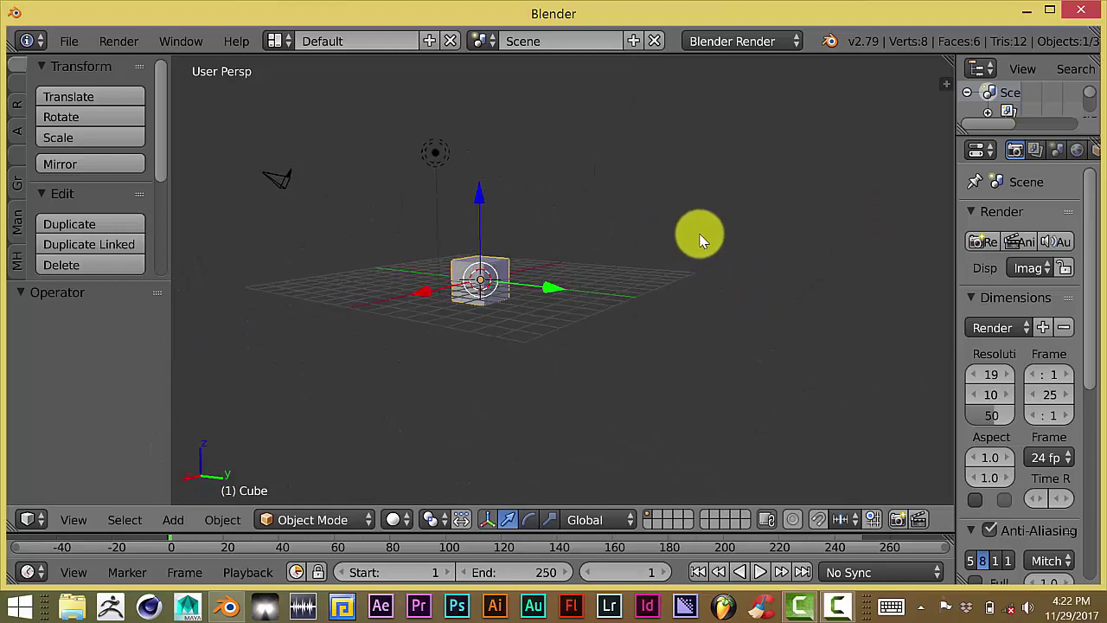
pyautogui.moveTo(482, 332); pyautogui.dragTo(549, 323, button='middle')
# Switch to Front Orthographic view and adjust the zoom on the cube.
pyautogui.press('KP_5')
pyautogui.press('KP_1')
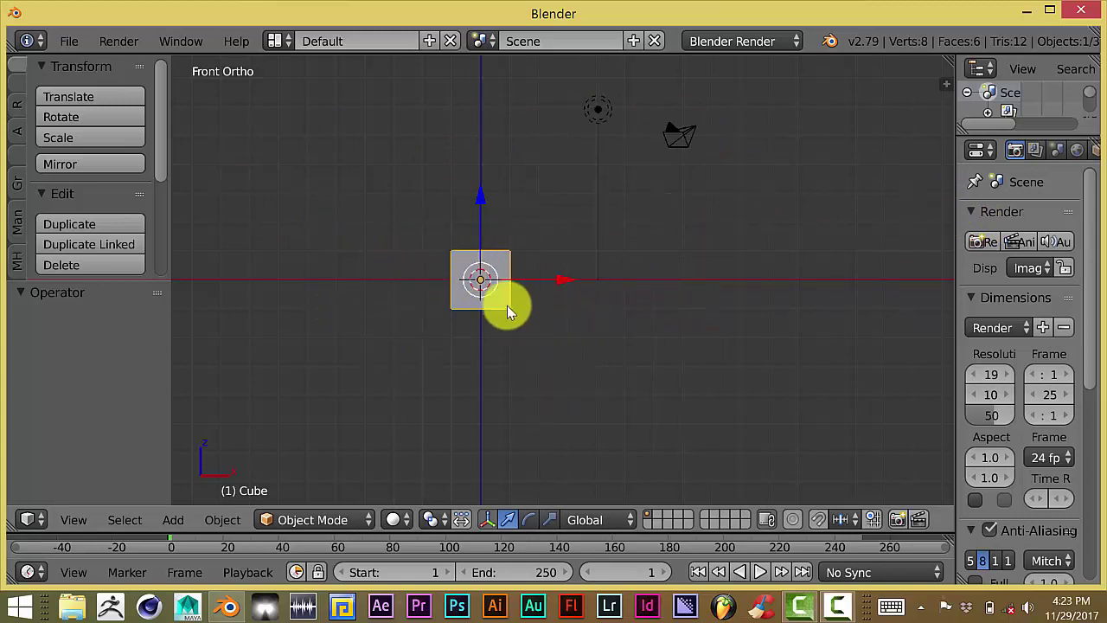
pyautogui.scroll(3, 615, 332)
pyautogui.scroll(-2, 615, 332)
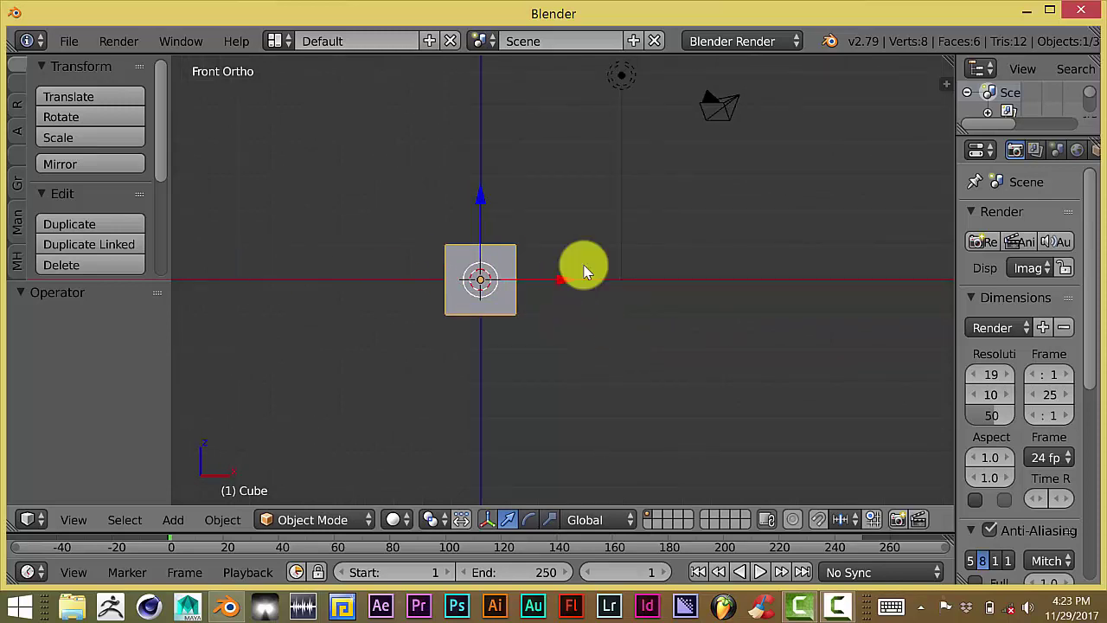
pyautogui.scroll(-1, 676, 294)
pyautogui.scroll(2, 676, 294)
pyautogui.scroll(-1, 675, 294)
pyautogui.scroll(2, 640, 296)
pyautogui.scroll(-3, 594, 296)
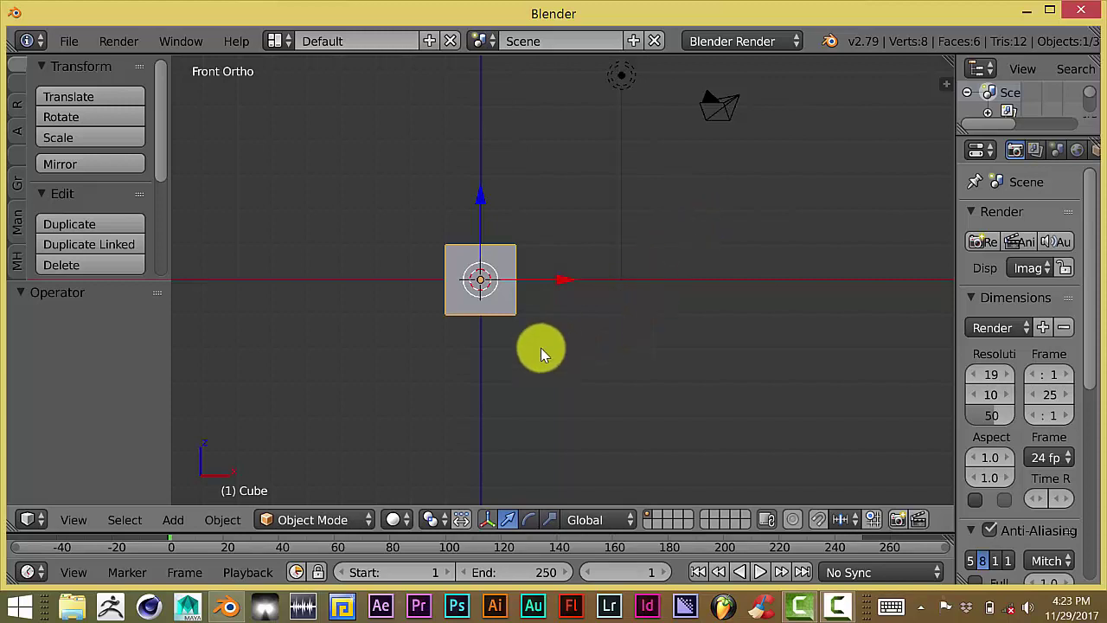
# Set the render engine to Cycles, then select the camera and clear its rotation.
pyautogui.click(767, 42)
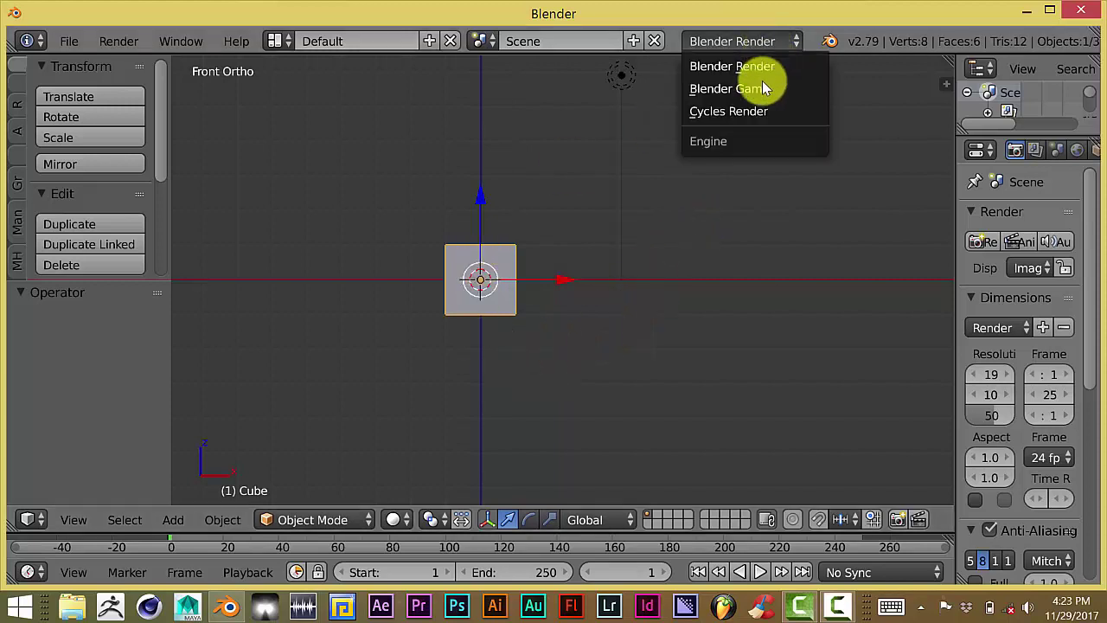
pyautogui.click(758, 111)
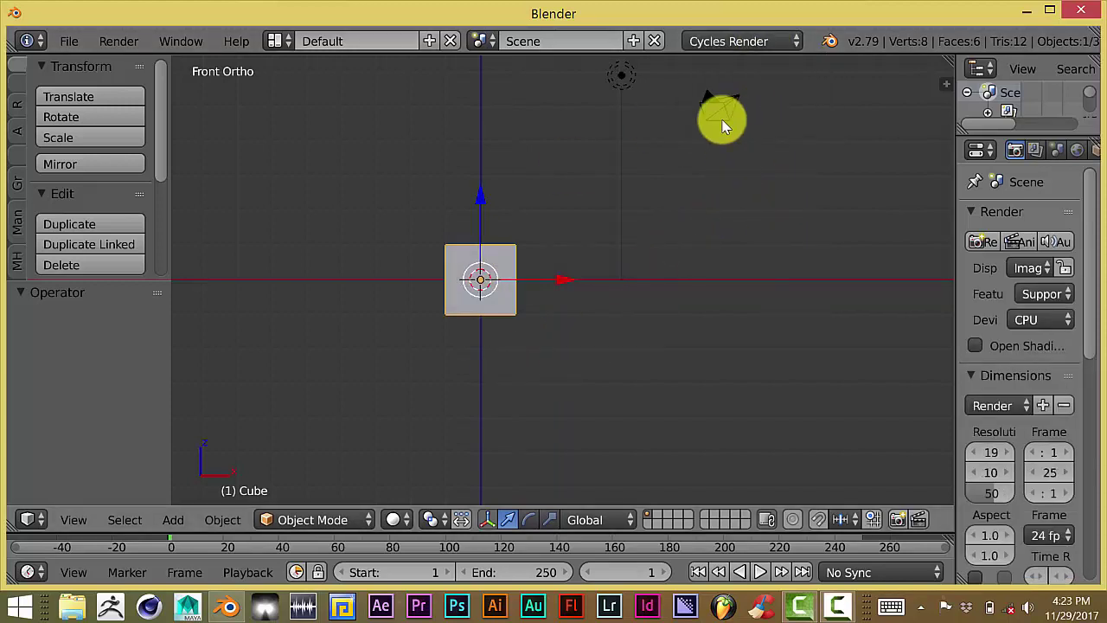
pyautogui.rightClick(719, 126)
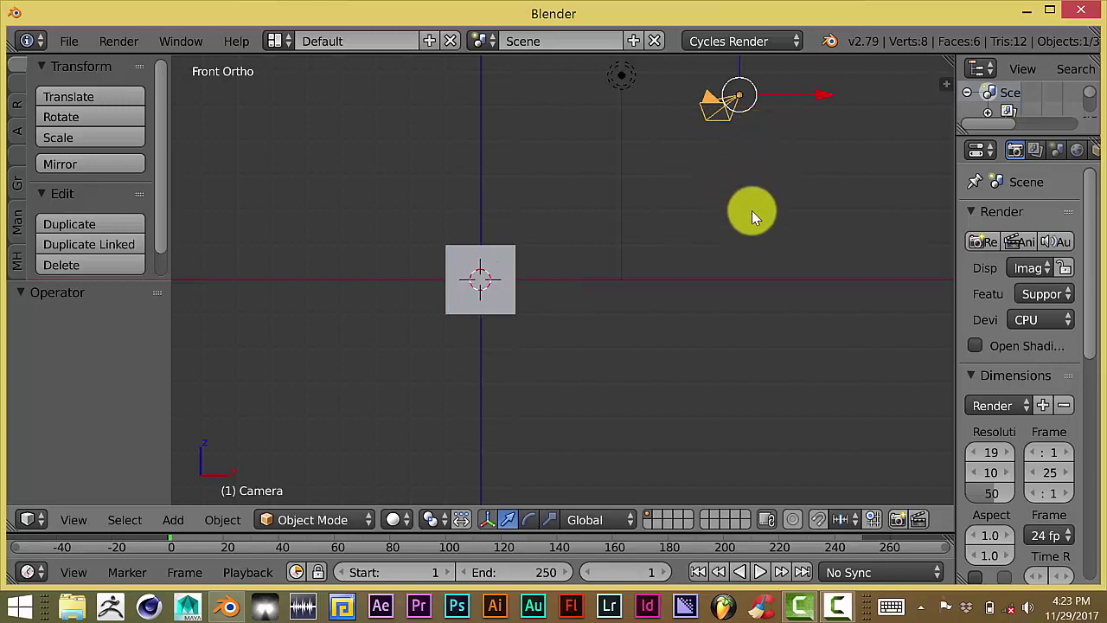
pyautogui.hotkey('alt', 'r')
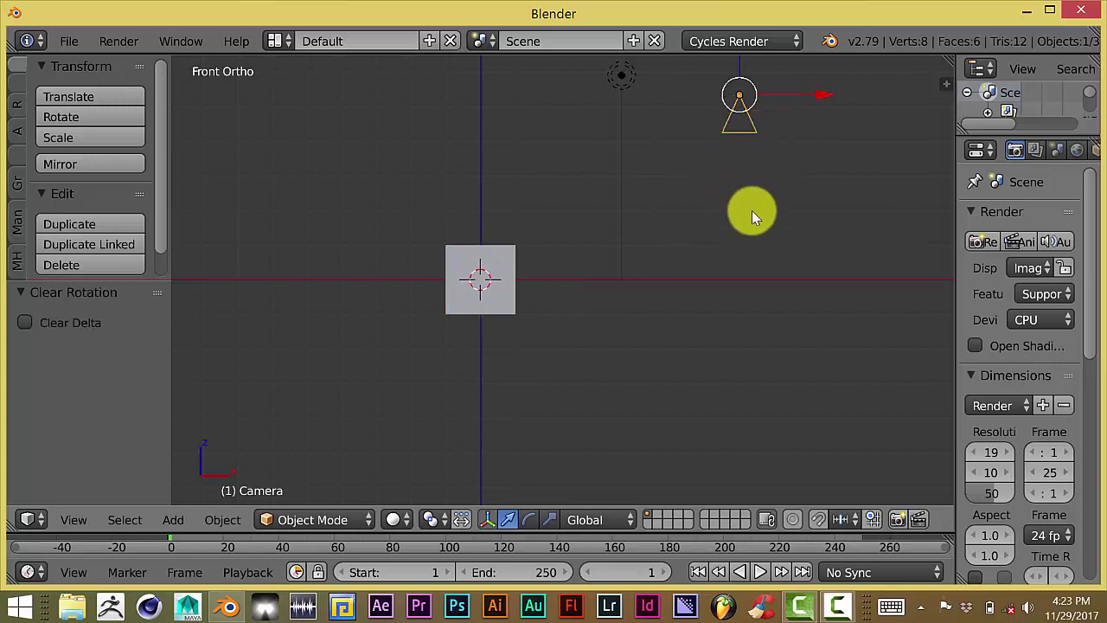
# Move the camera down to the ground line and along X and Y onto the cube.
pyautogui.scroll(-2, 753, 113)
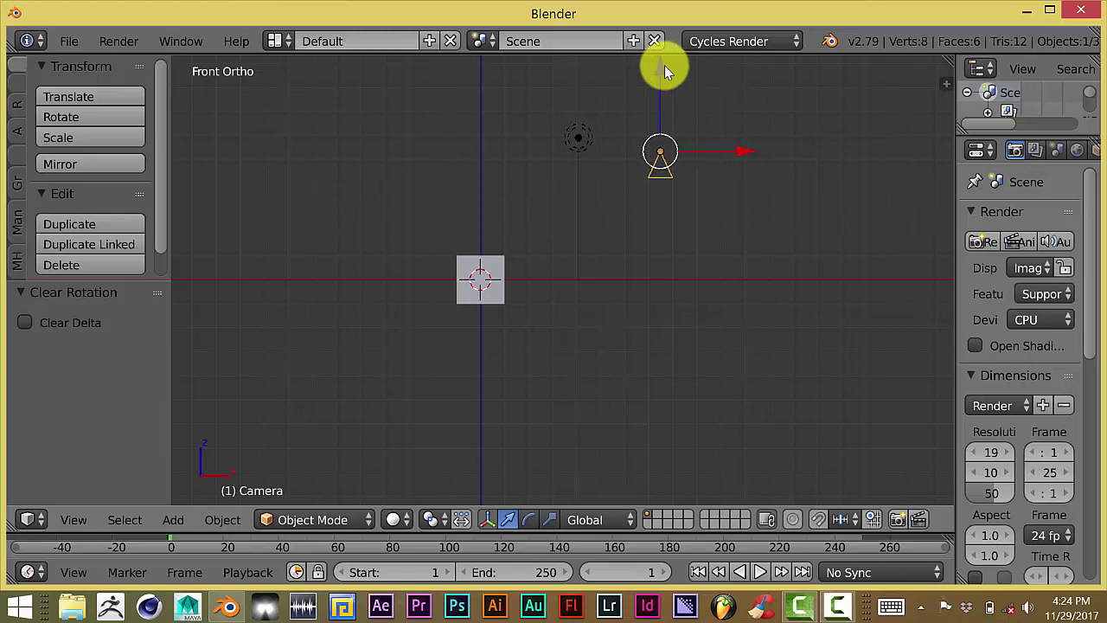
pyautogui.moveTo(662, 67); pyautogui.dragTo(662, 193)
pyautogui.moveTo(738, 273); pyautogui.dragTo(735, 309)
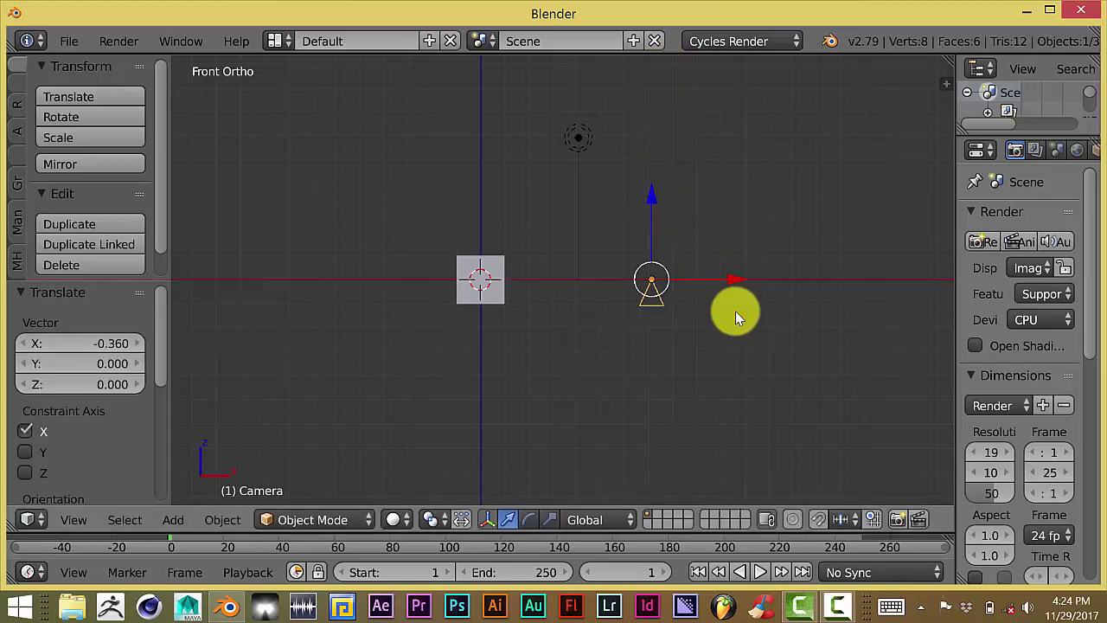
pyautogui.press('KP_6')
pyautogui.press('KP_6')
pyautogui.press('KP_6')
pyautogui.press('KP_6')
pyautogui.press('KP_6')
pyautogui.press('KP_6')
pyautogui.scroll(-1, 484, 320)
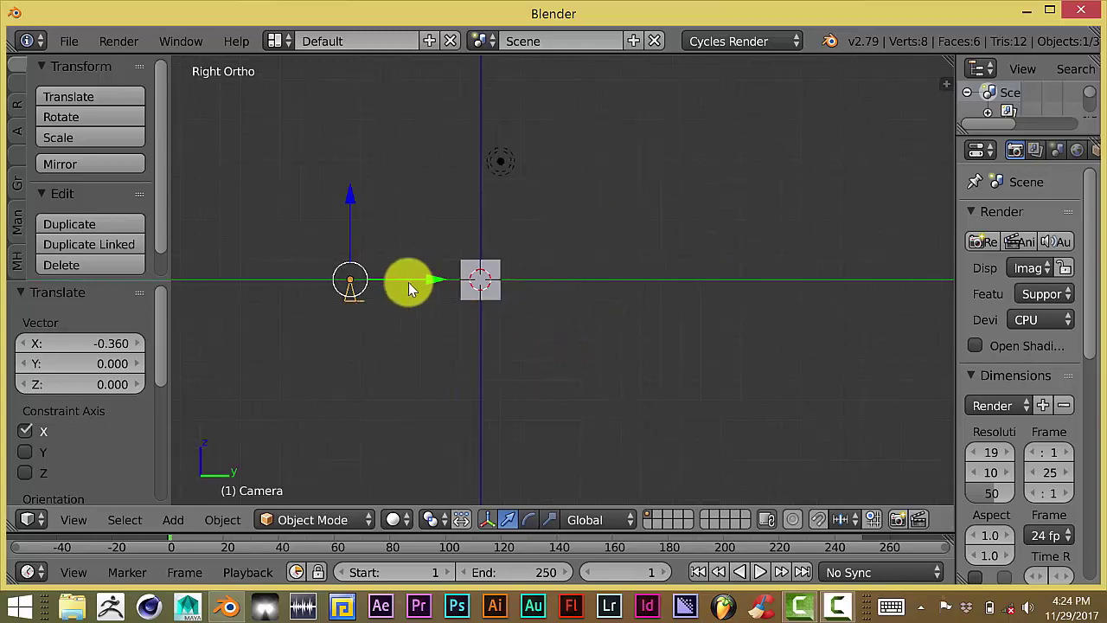
pyautogui.moveTo(436, 281); pyautogui.dragTo(563, 282)
pyautogui.scroll(4, 583, 314)
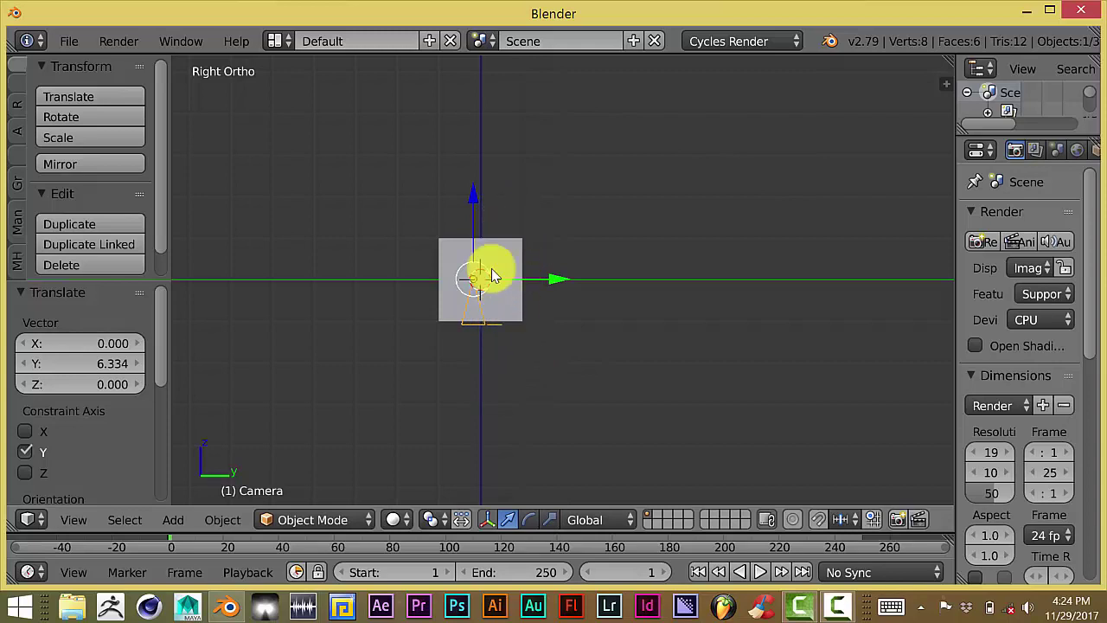
pyautogui.press('KP_1')
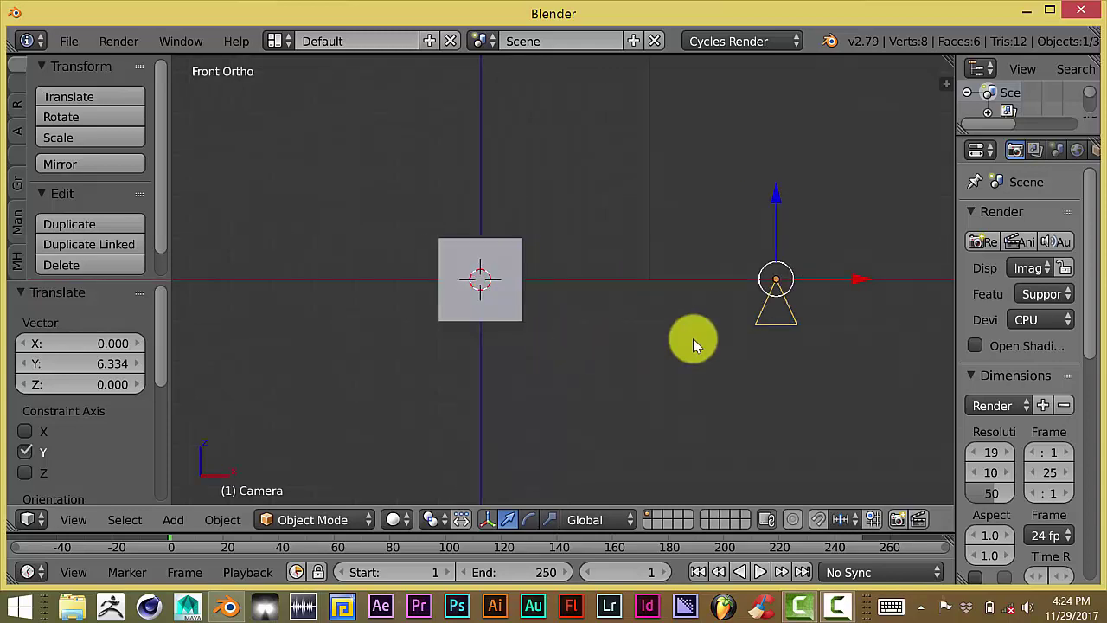
# Rotate the camera 90° then -90°, move it to Y 0.185, and view through it.
pyautogui.press('r')
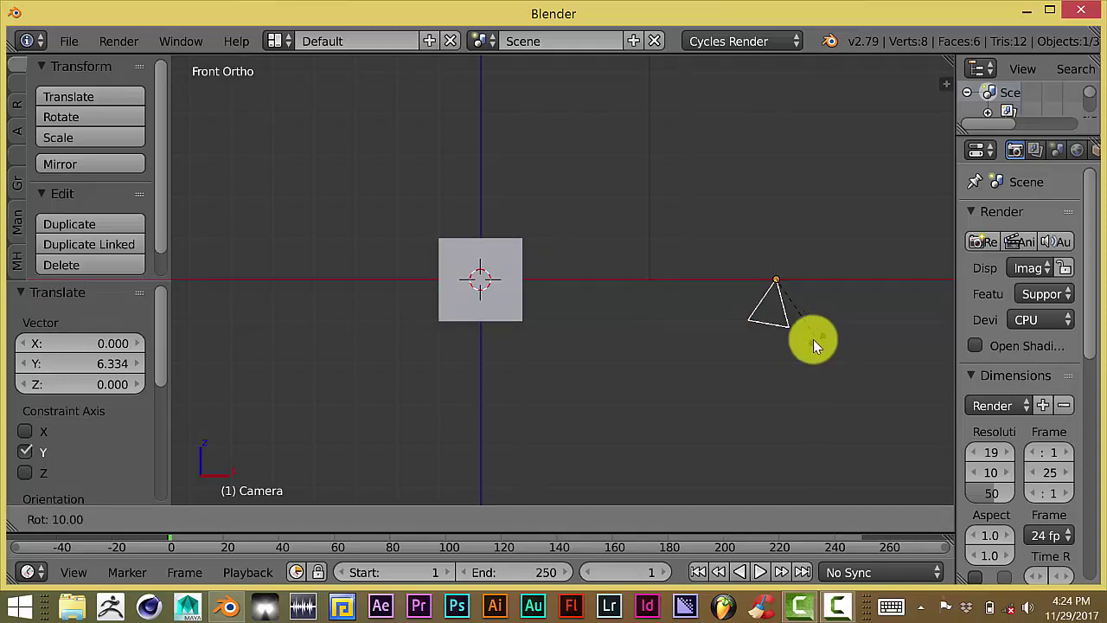
pyautogui.click(728, 329)
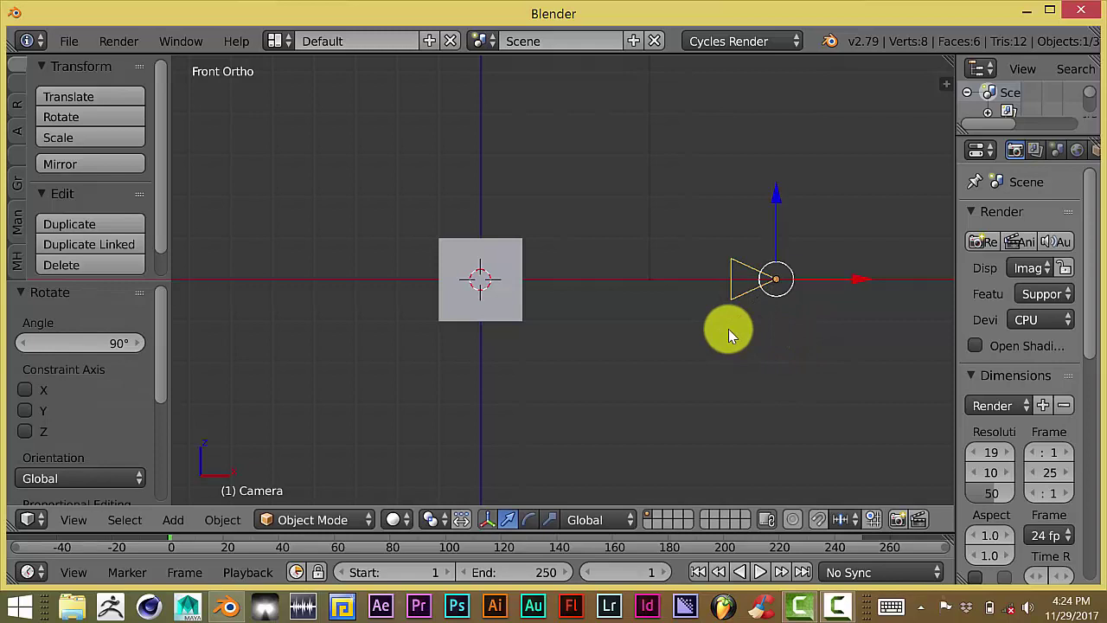
pyautogui.press('KP_3')
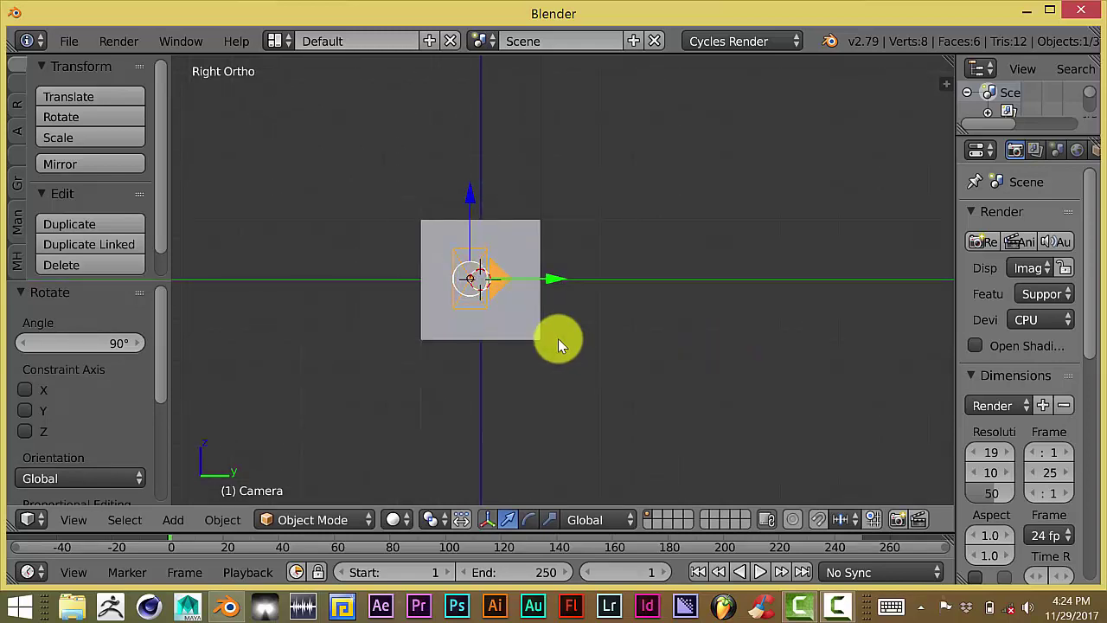
pyautogui.scroll(1, 557, 338)
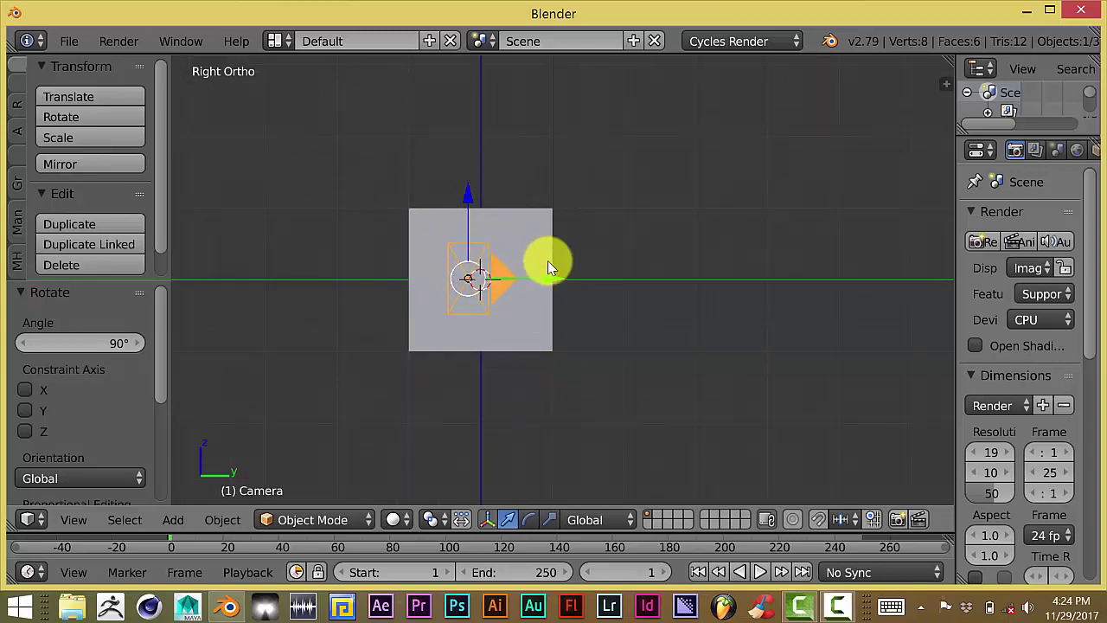
pyautogui.press('r')
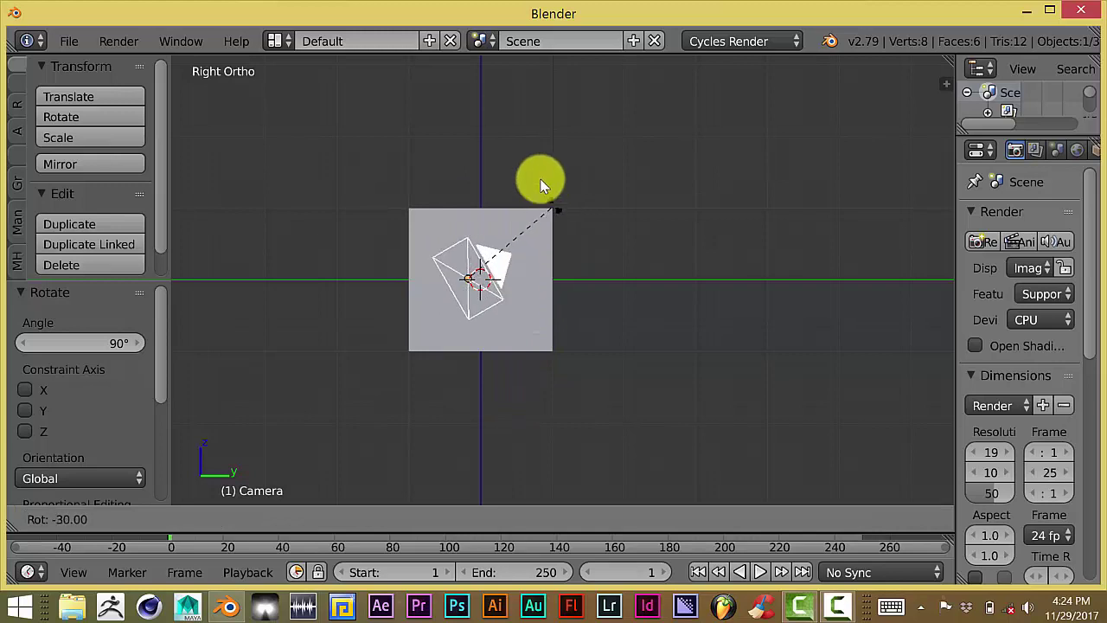
pyautogui.click(436, 151)
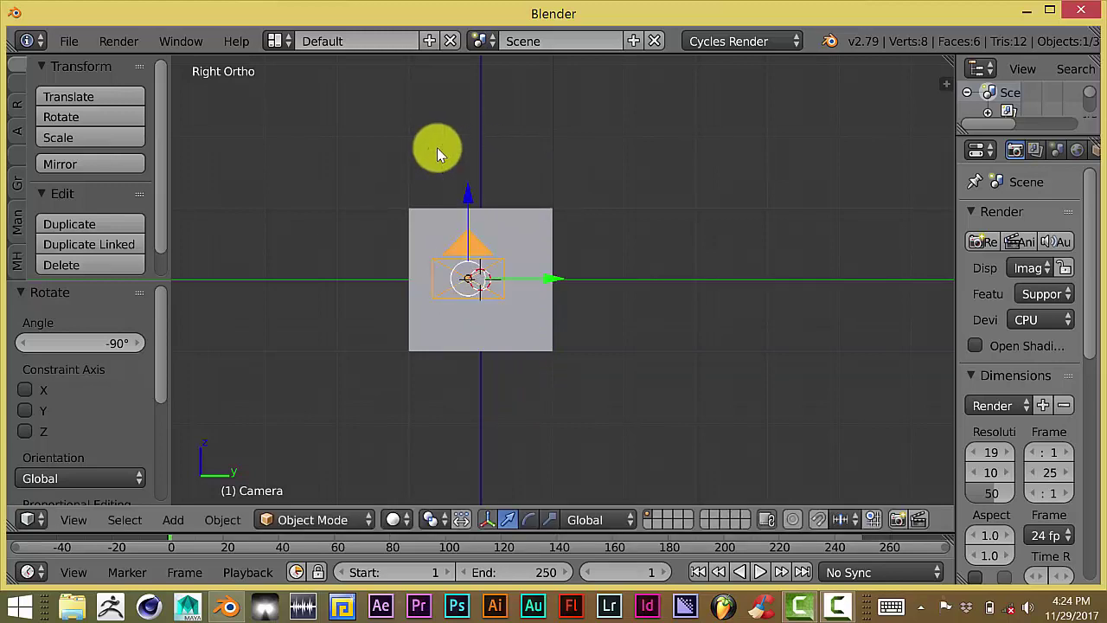
pyautogui.press('g')
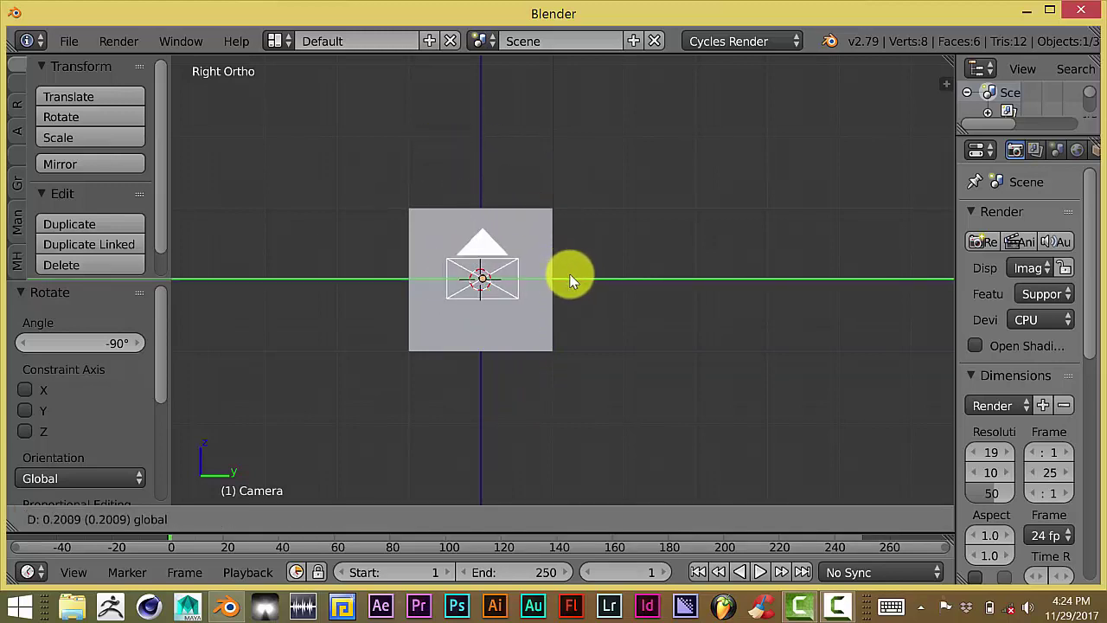
pyautogui.click(568, 279)
pyautogui.press('KP_0')
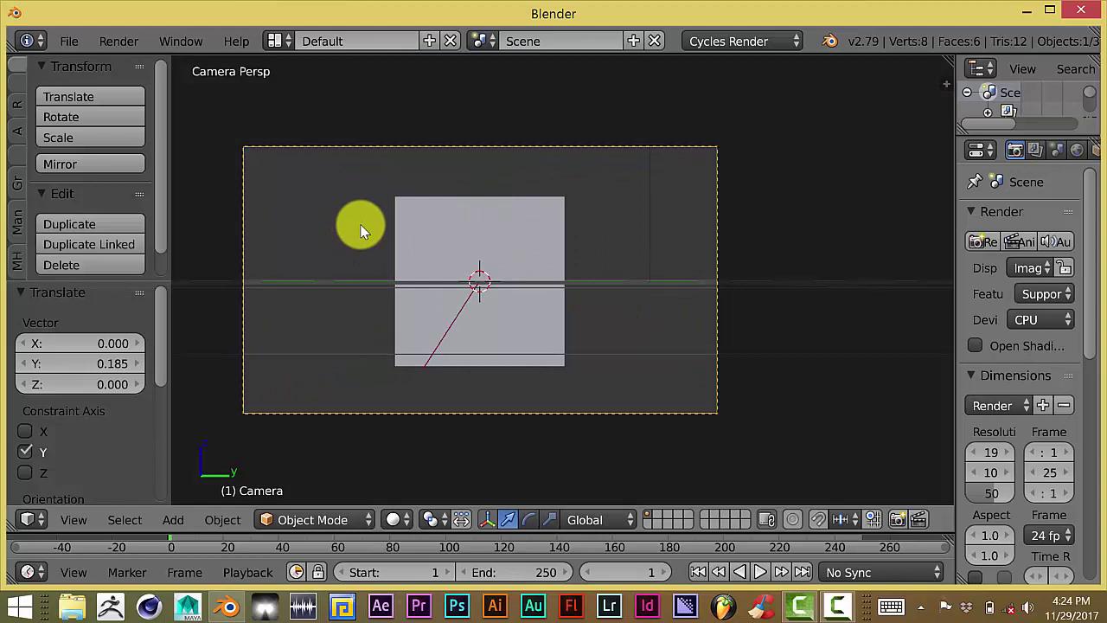
pyautogui.scroll(1, 410, 247)
# Widen the Properties area and switch the viewport to Rendered shading.
pyautogui.scroll(-1, 412, 248)
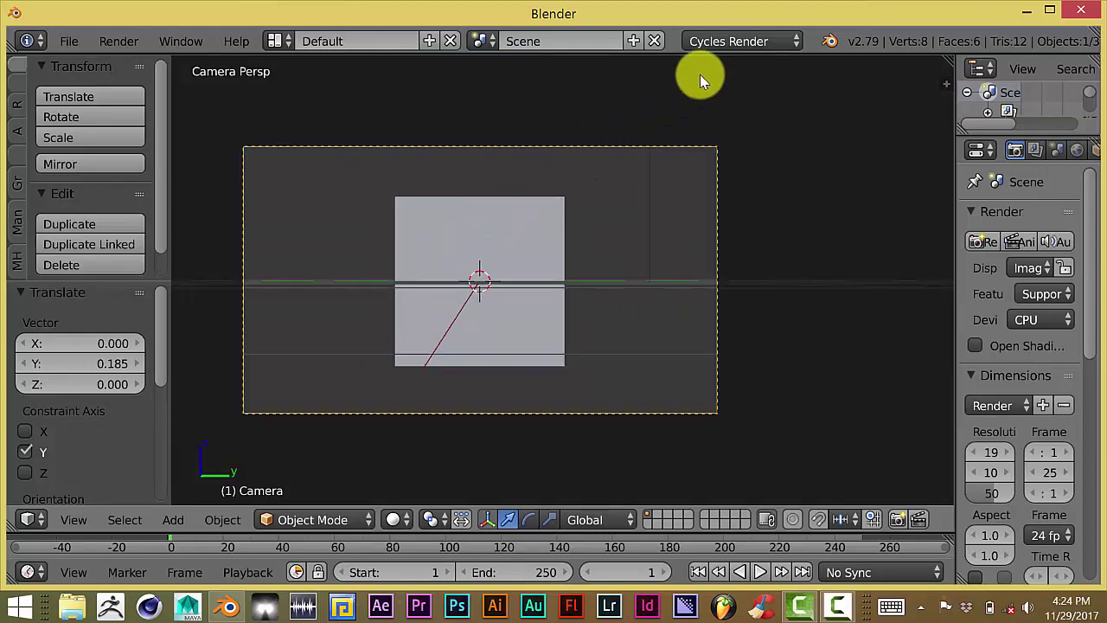
pyautogui.moveTo(954, 217); pyautogui.dragTo(873, 251)
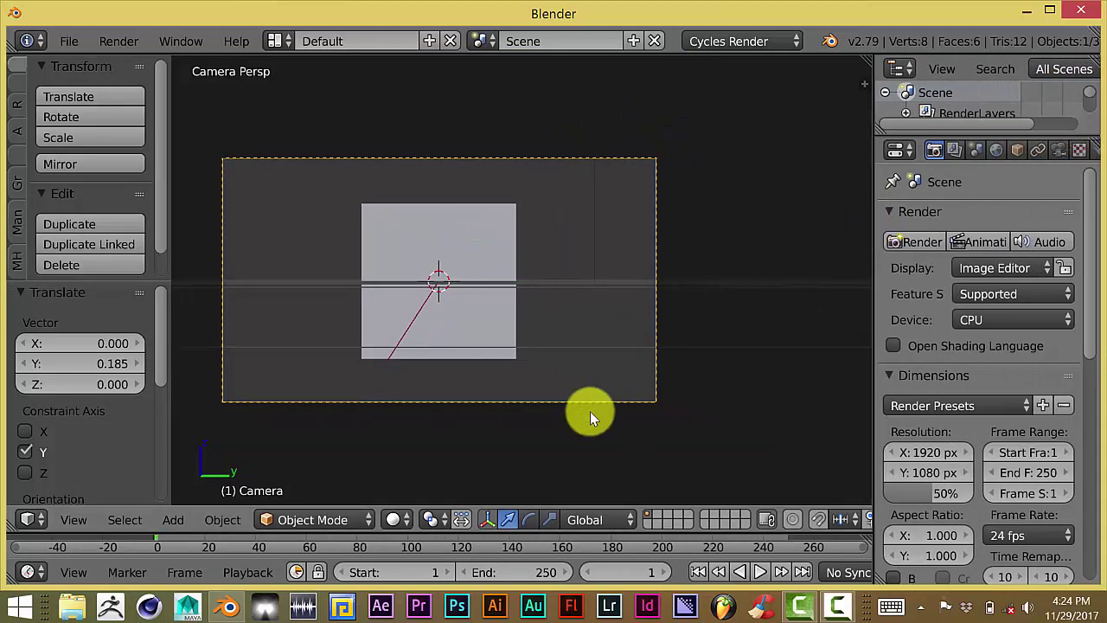
pyautogui.click(396, 519)
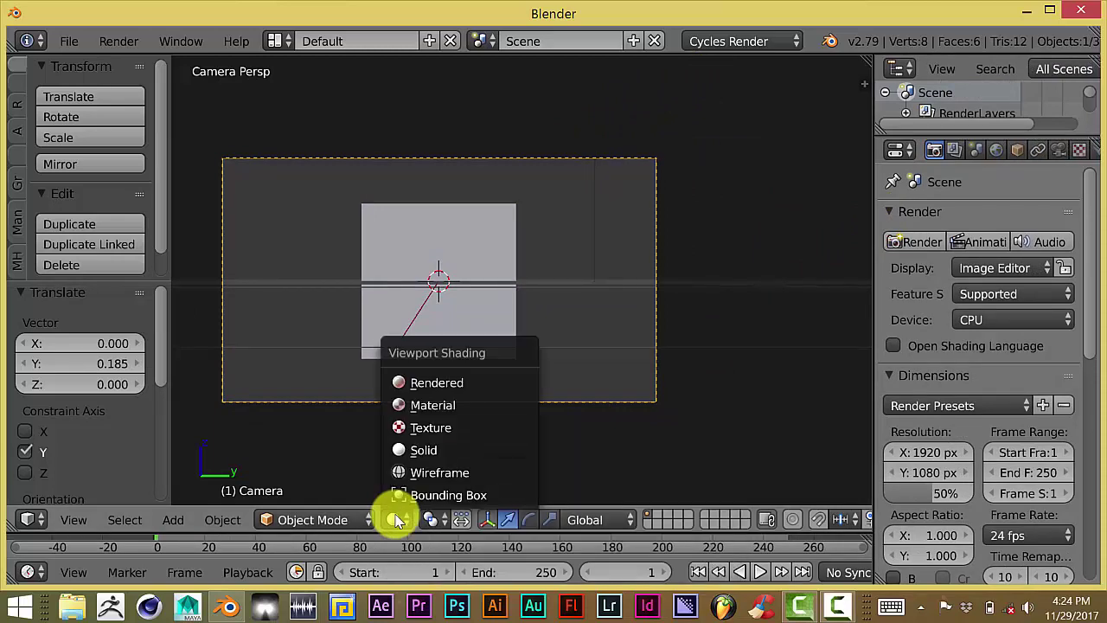
pyautogui.click(435, 382)
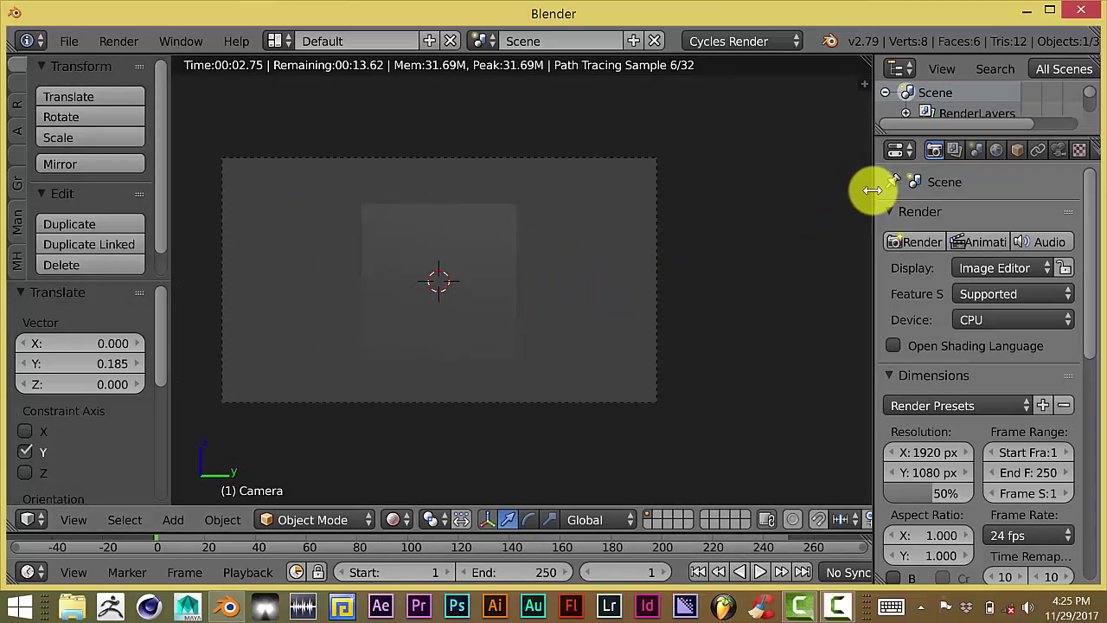
# Show the World tab's Pro Lighting: Skies (Ultimate) panel with the Clear 01 preview.
pyautogui.moveTo(871, 191); pyautogui.dragTo(795, 192)
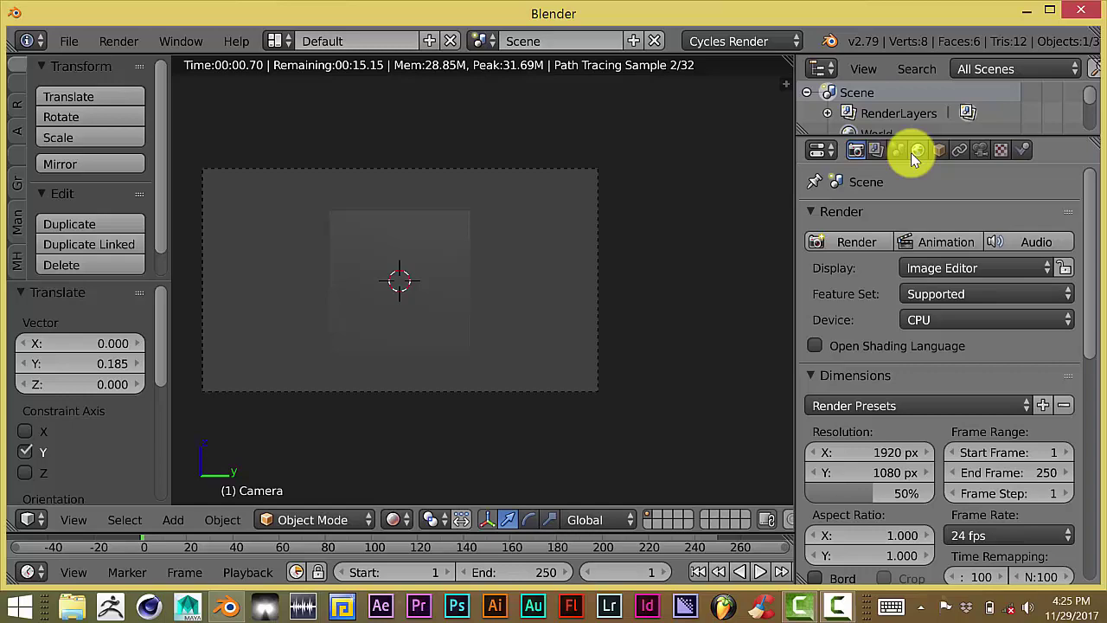
pyautogui.scroll(-5, 922, 234)
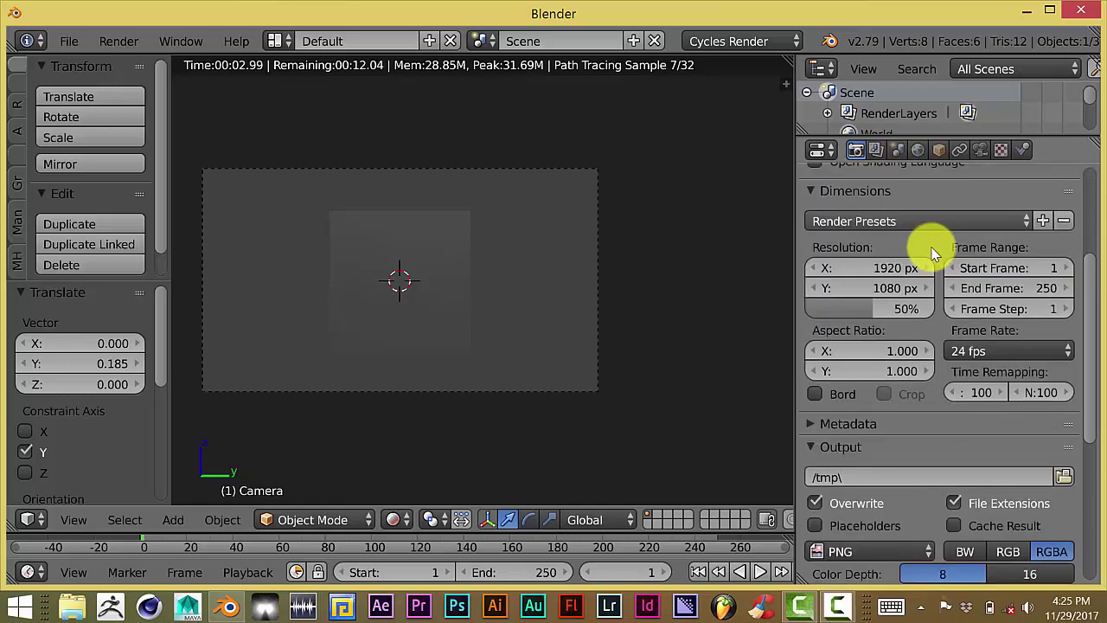
pyautogui.scroll(-2, 932, 253)
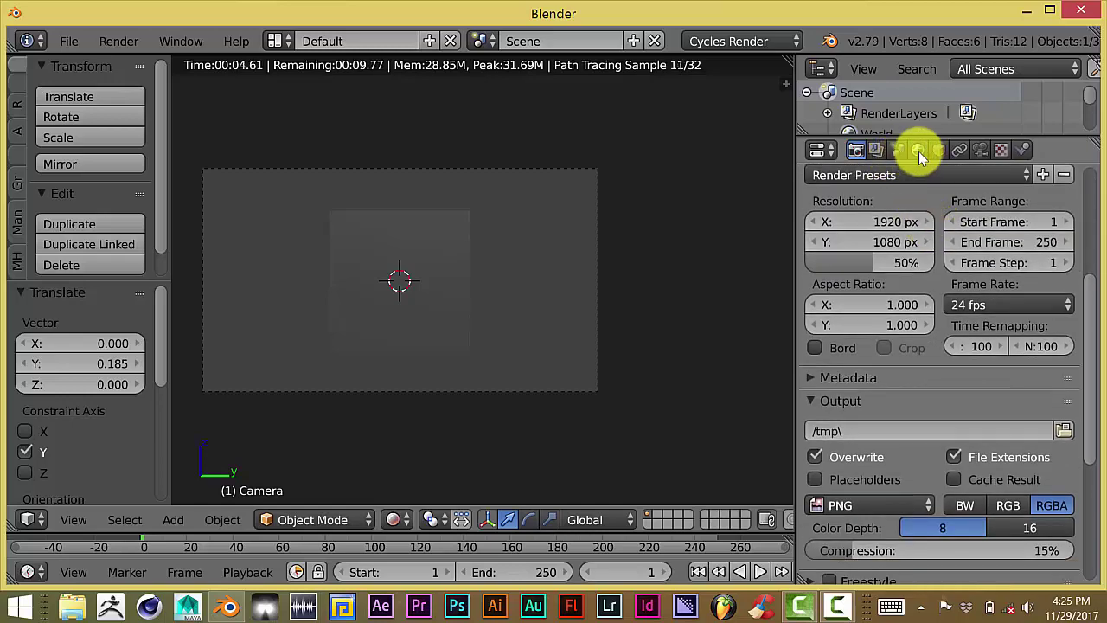
pyautogui.click(918, 152)
pyautogui.scroll(-6, 925, 251)
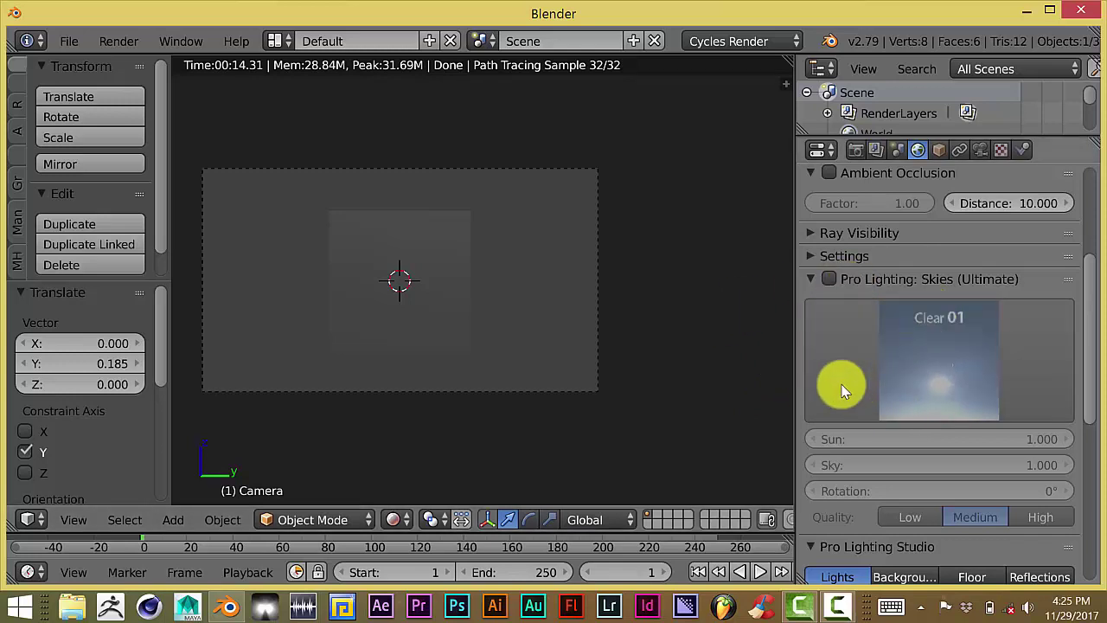
# Enable Pro Lighting: Skies and choose the Evening 10 preset with Sun 3.000.
pyautogui.click(829, 279)
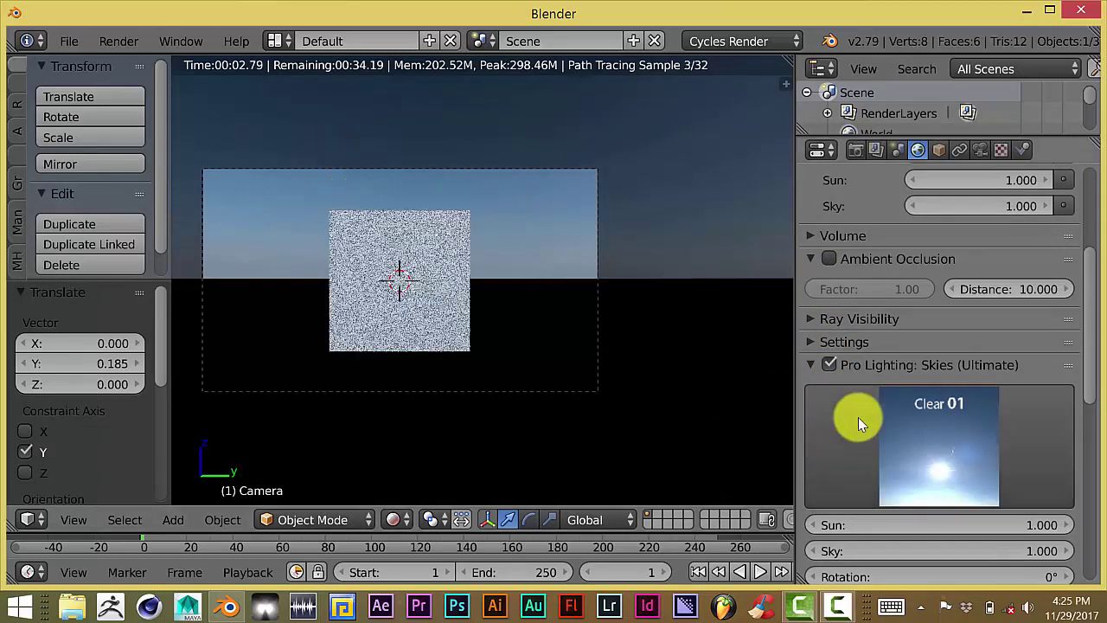
pyautogui.click(929, 438)
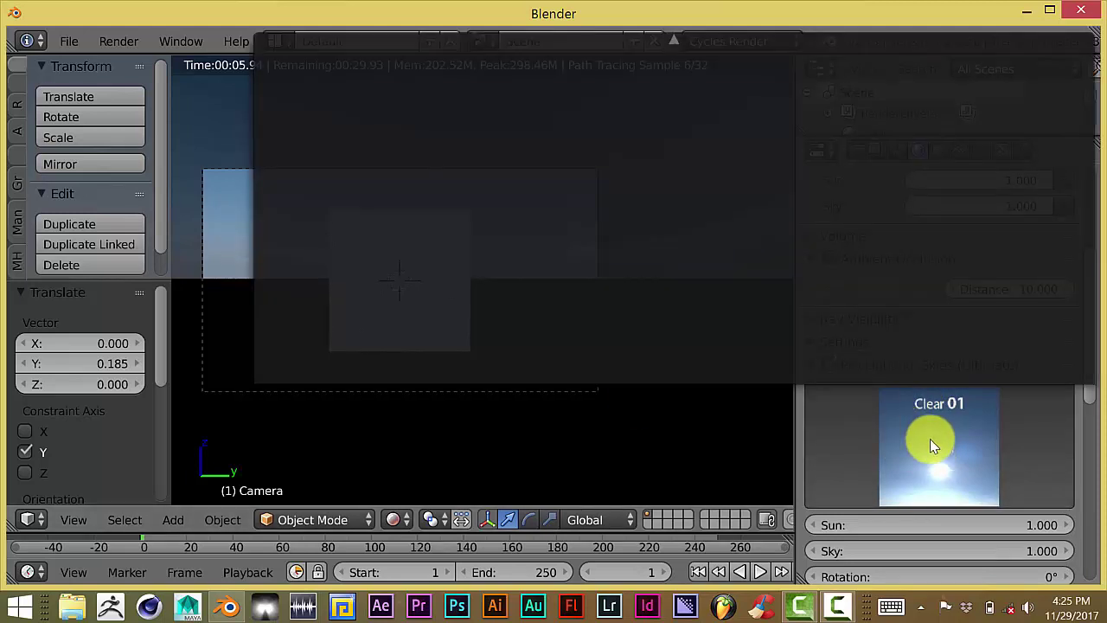
pyautogui.moveTo(675, 38)
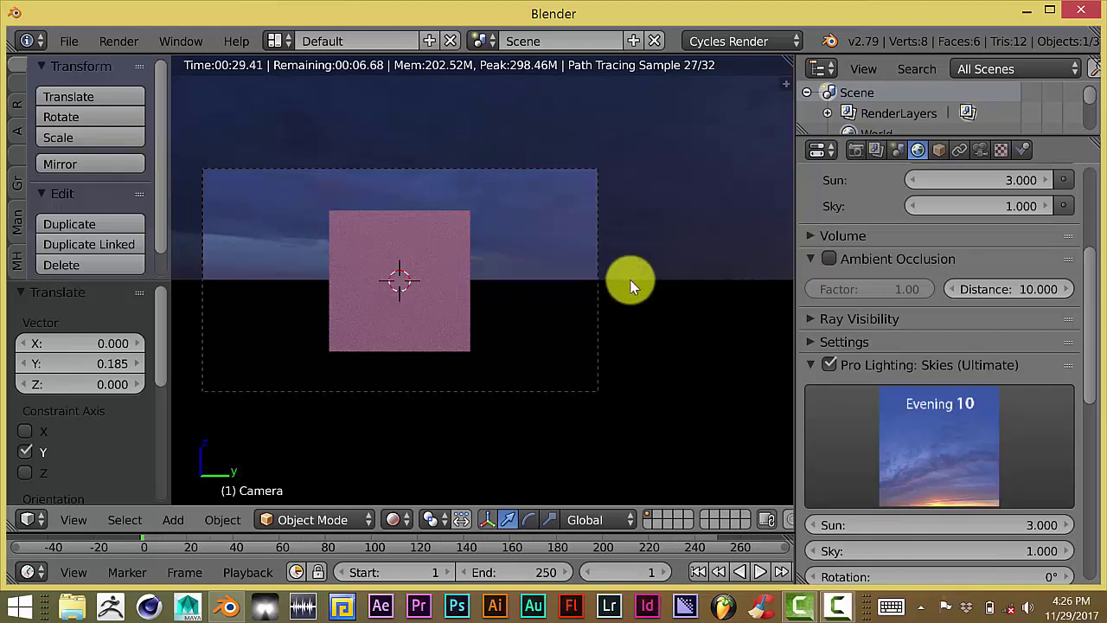
# Raise the Pro Lighting sky Rotation from 0° to 2.8°.
pyautogui.scroll(-4, 1024, 419)
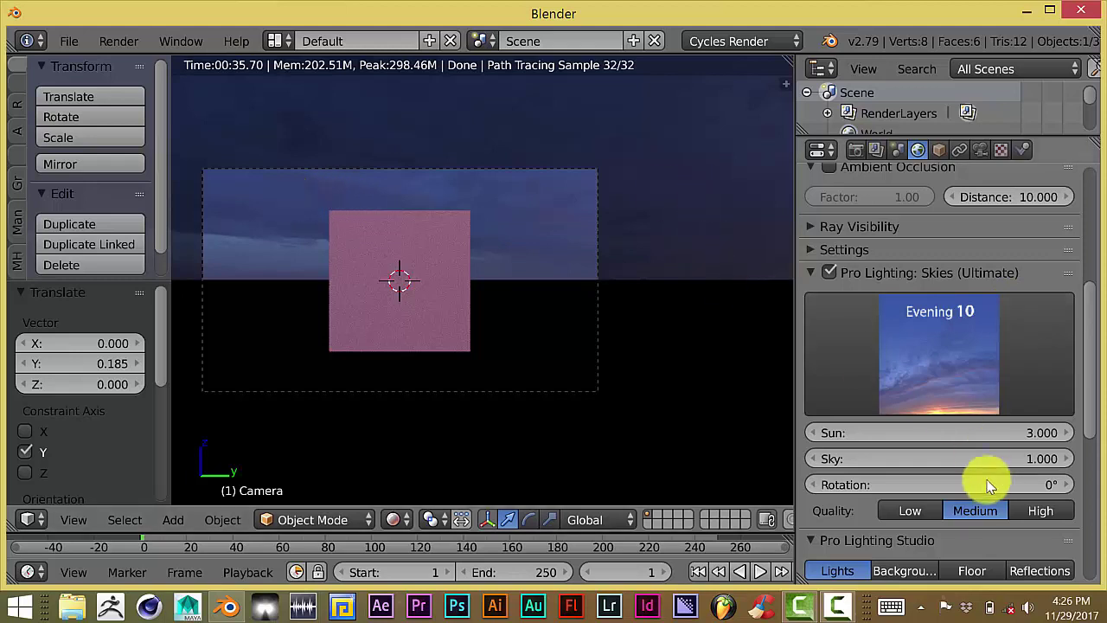
pyautogui.click(1067, 484)
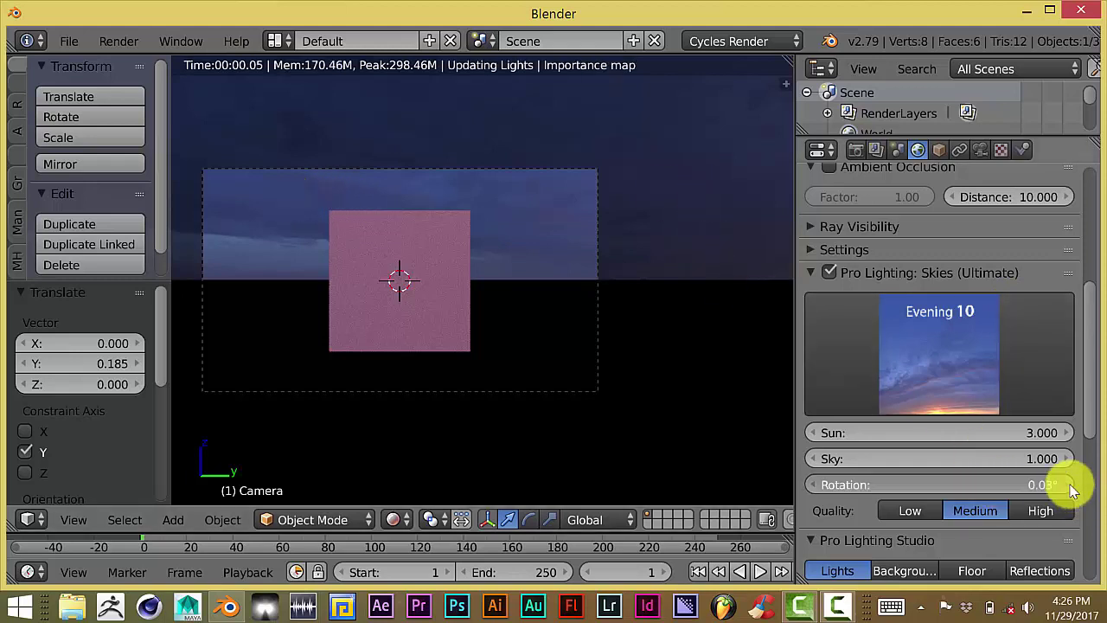
pyautogui.click(1068, 485)
pyautogui.click(1069, 486)
pyautogui.click(1069, 485)
pyautogui.click(1069, 485)
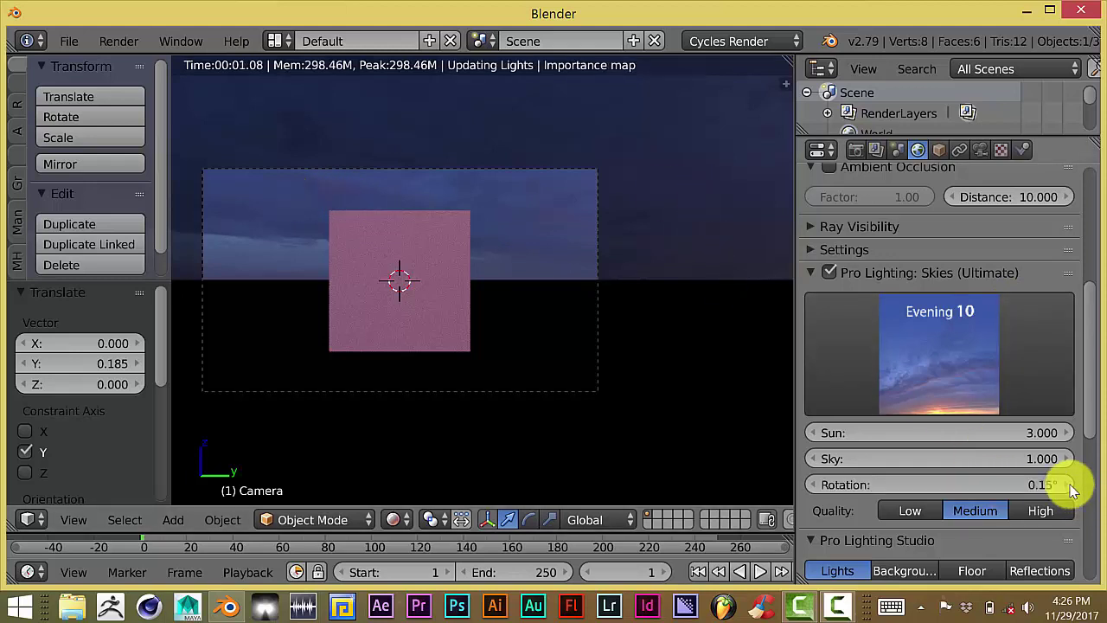
pyautogui.click(1068, 485)
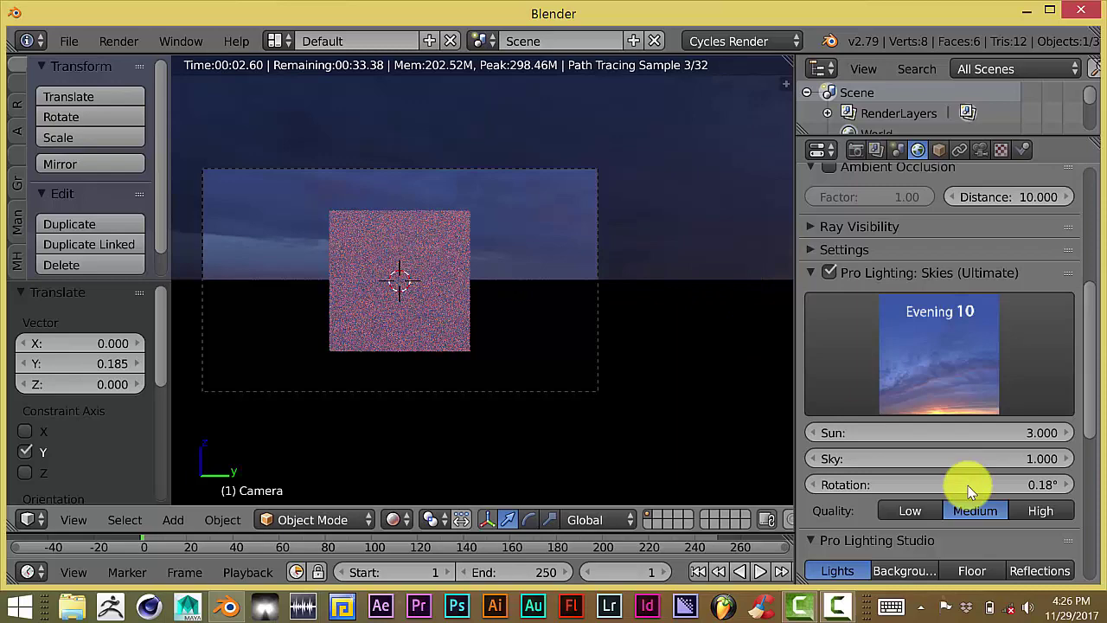
pyautogui.moveTo(972, 484)
pyautogui.mouseDown()
pyautogui.moveTo(1046, 484)
pyautogui.moveTo(1021, 471)
pyautogui.mouseUp()
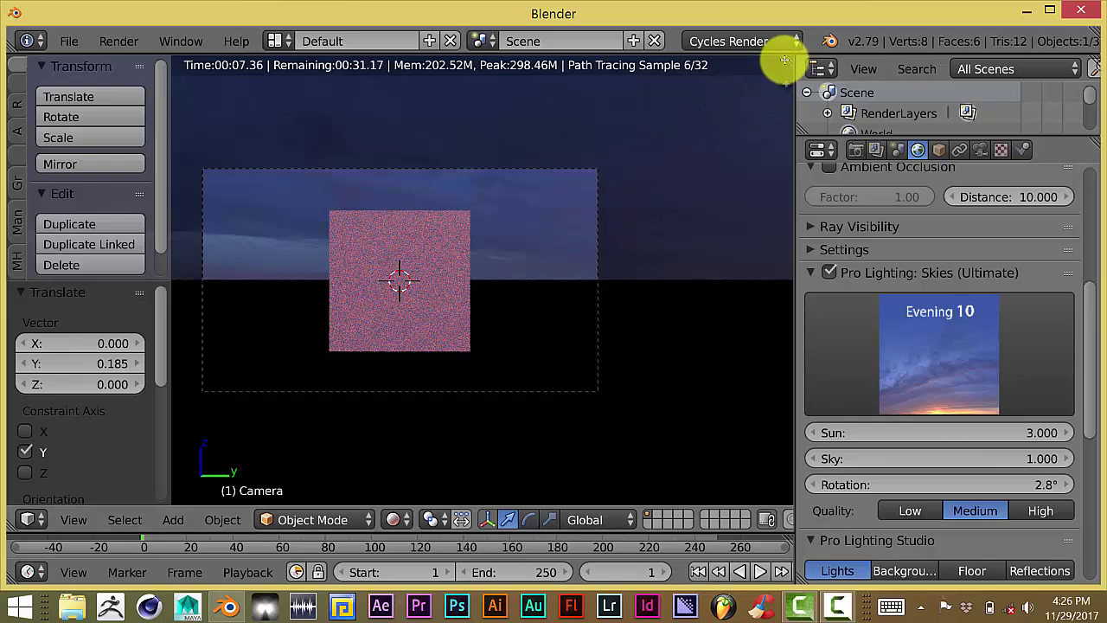
# Split the viewport into two stacked areas and make the top one a Node Editor without sidebar.
pyautogui.moveTo(785, 61); pyautogui.dragTo(781, 274)
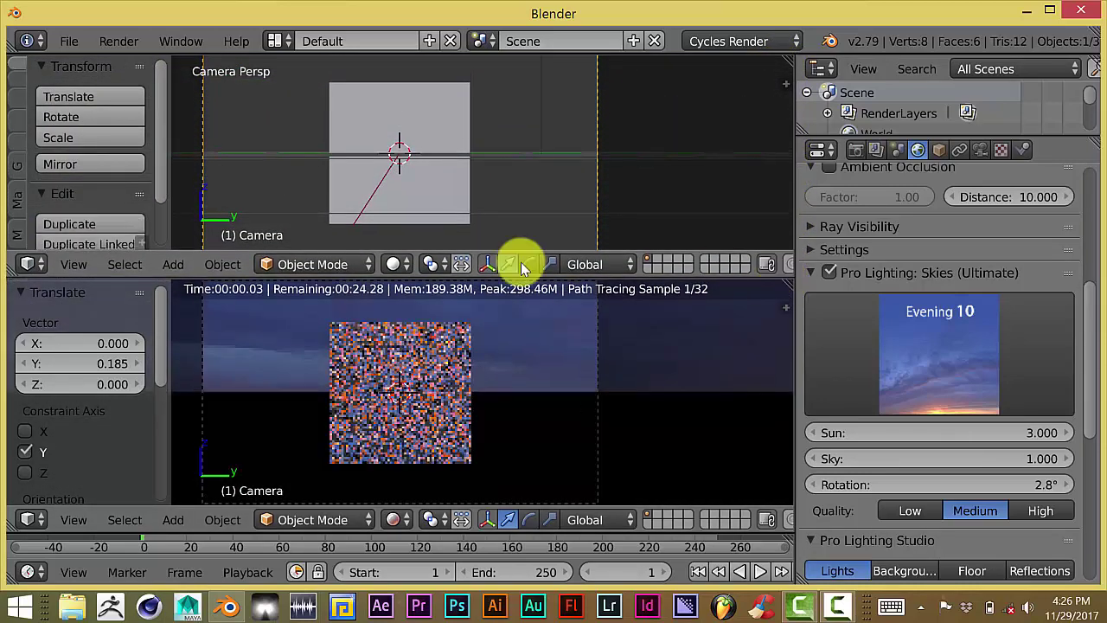
pyautogui.click(34, 266)
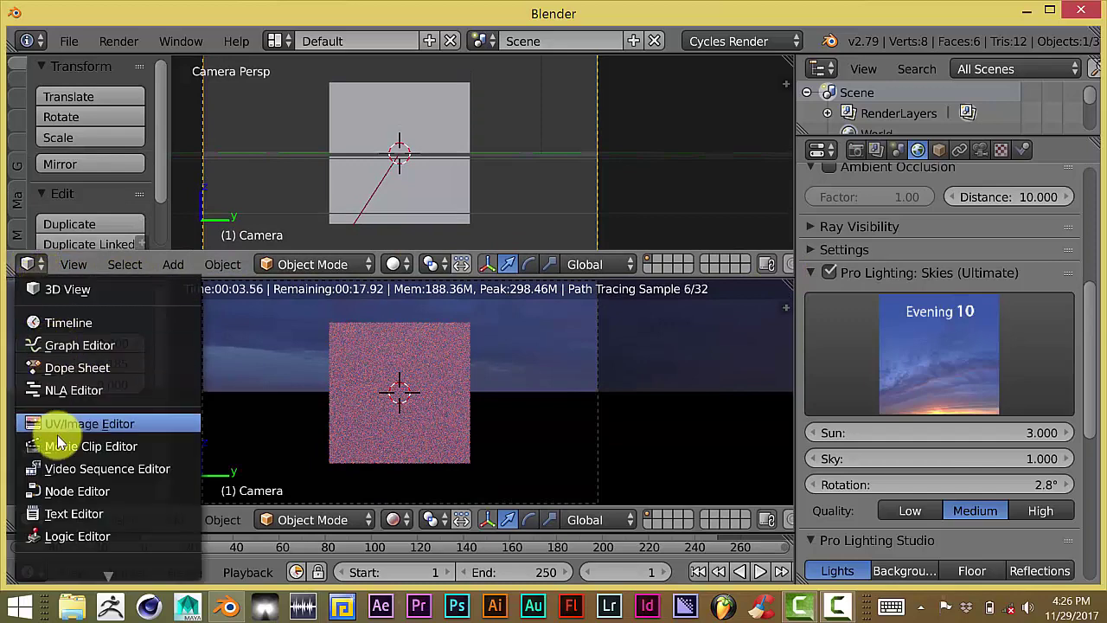
pyautogui.click(78, 490)
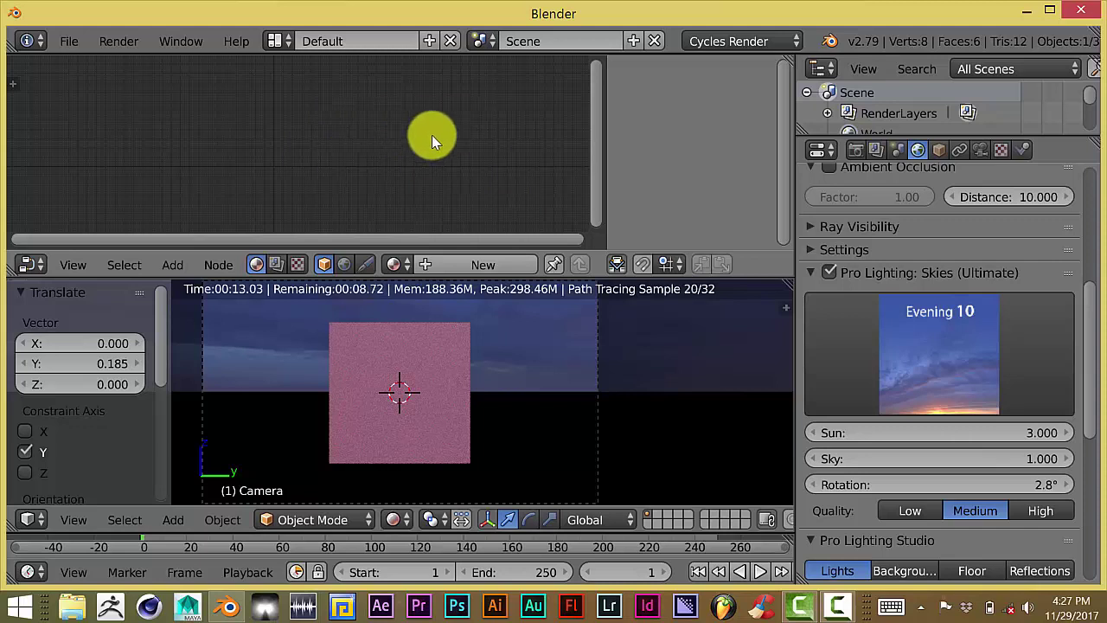
pyautogui.press('n')
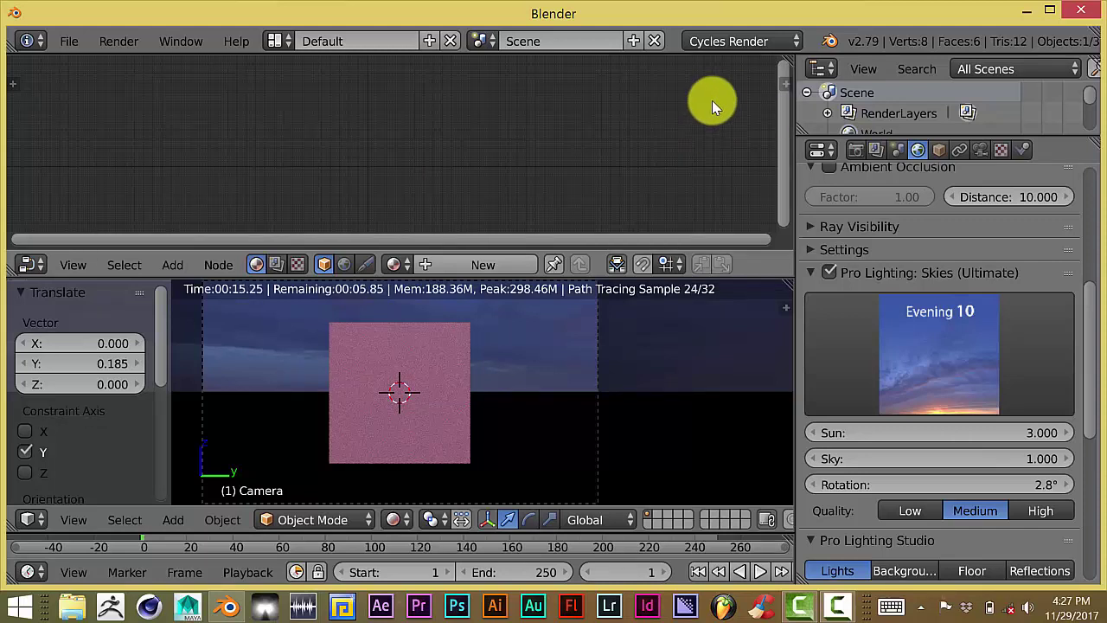
# Display the World shader node tree and select its Background node.
pyautogui.click(343, 264)
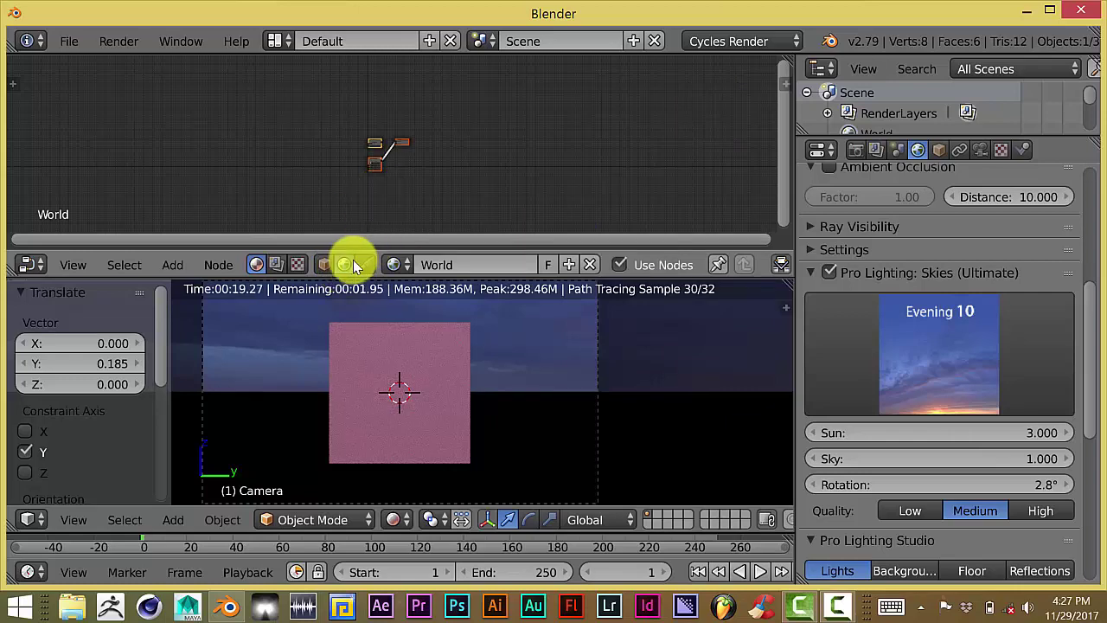
pyautogui.scroll(8, 417, 192)
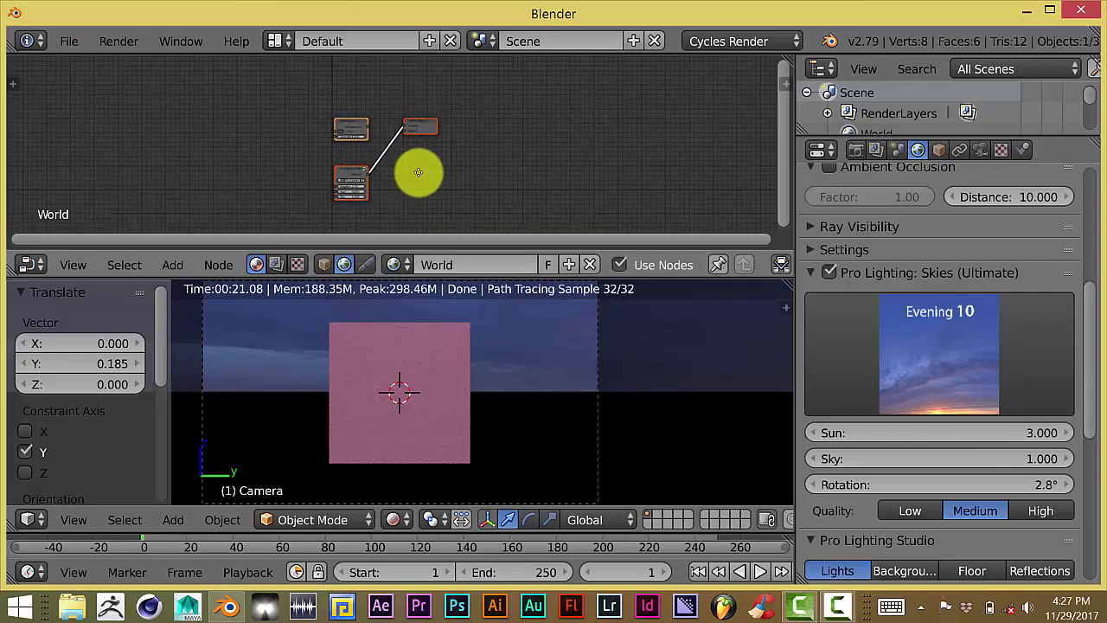
pyautogui.scroll(1, 452, 212)
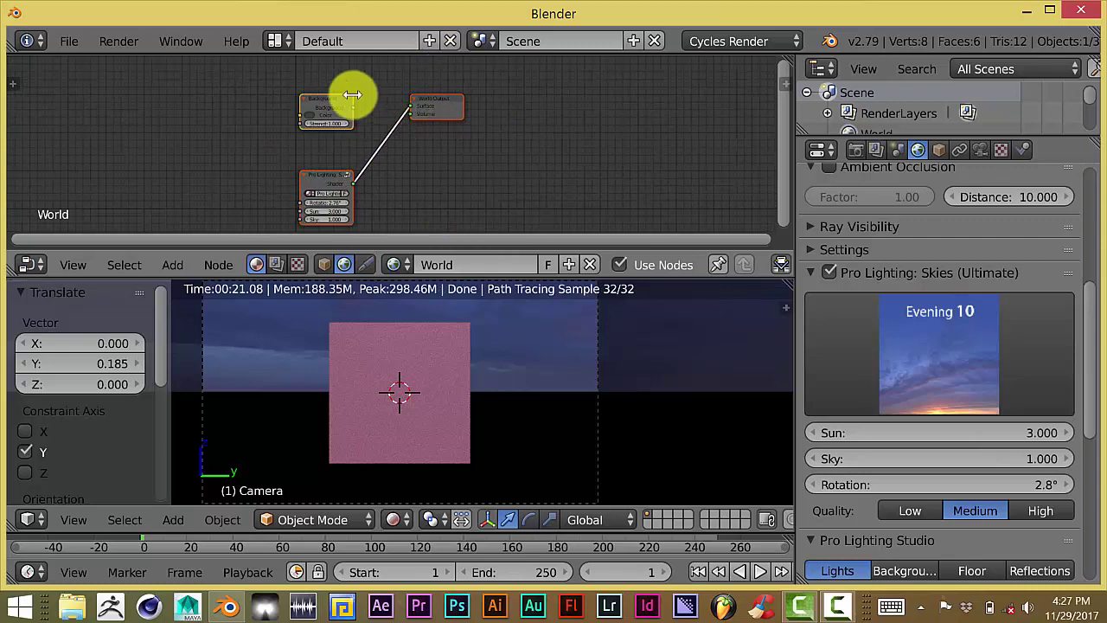
pyautogui.scroll(1, 389, 158)
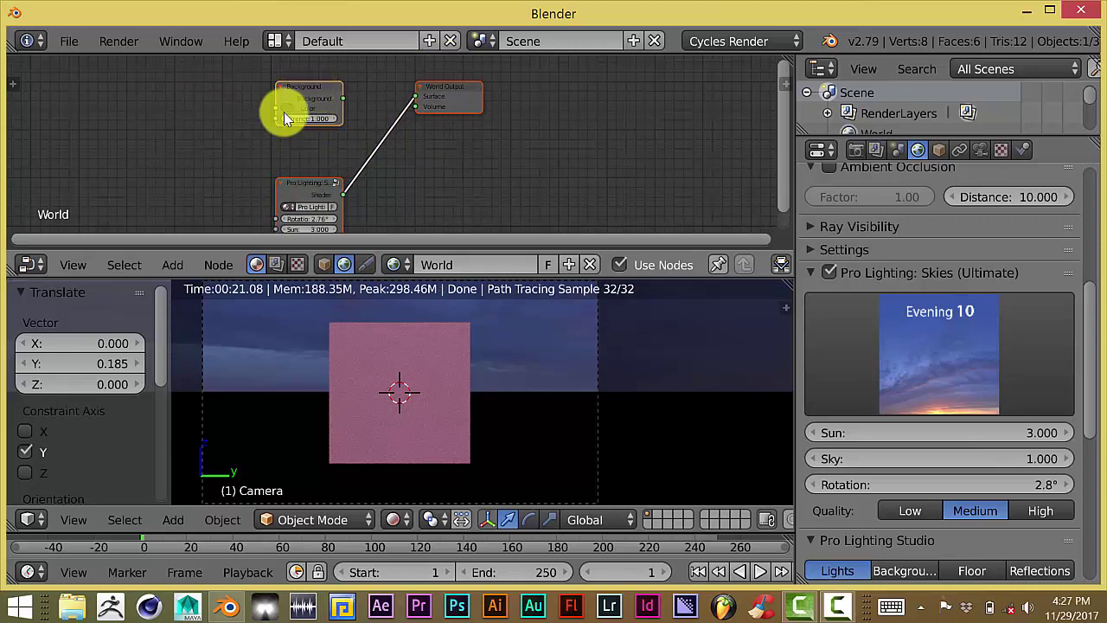
pyautogui.click(291, 88)
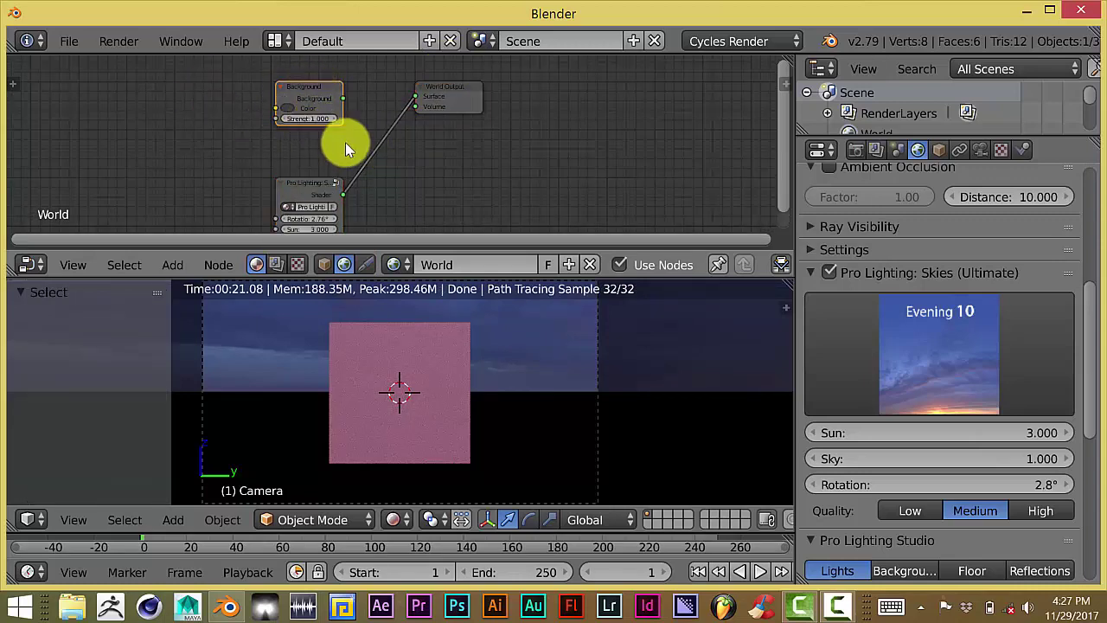
pyautogui.scroll(8, 919, 336)
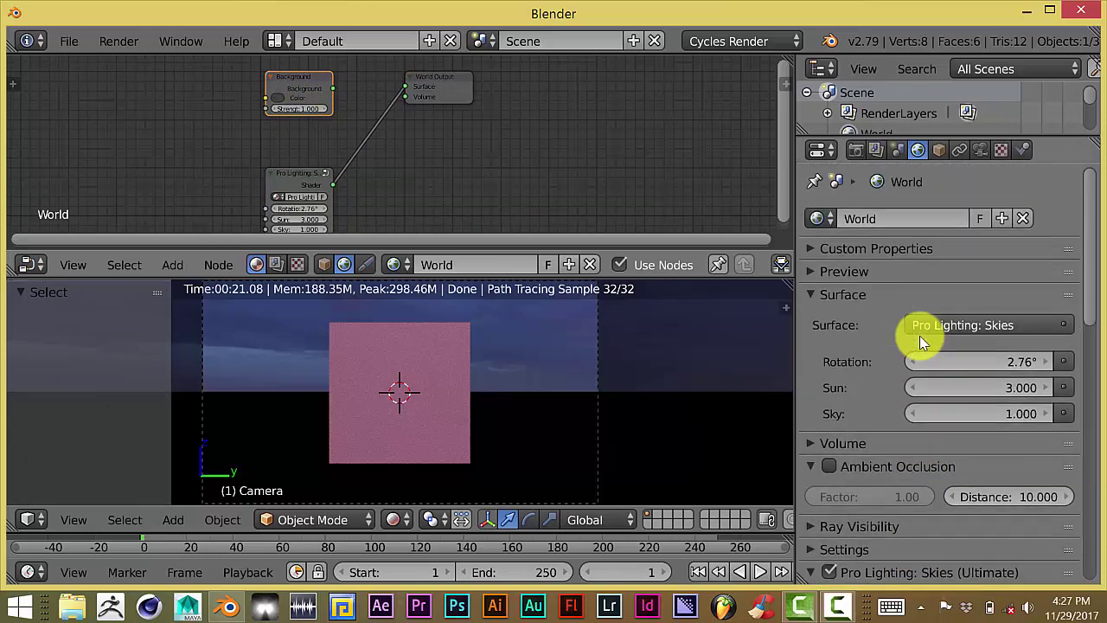
pyautogui.scroll(-6, 899, 334)
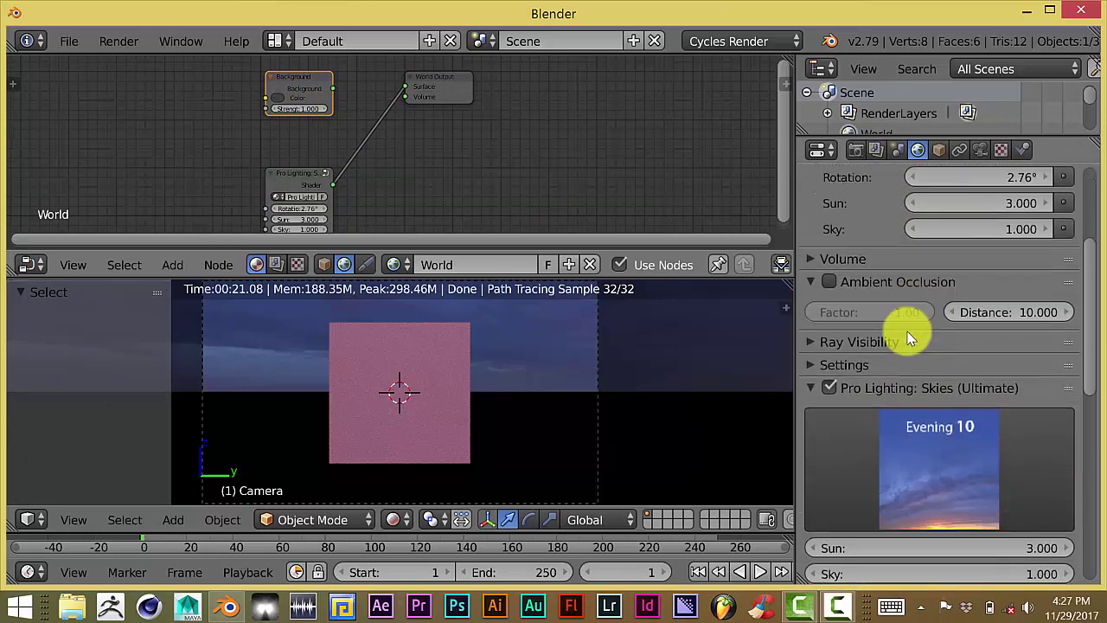
pyautogui.scroll(6, 909, 337)
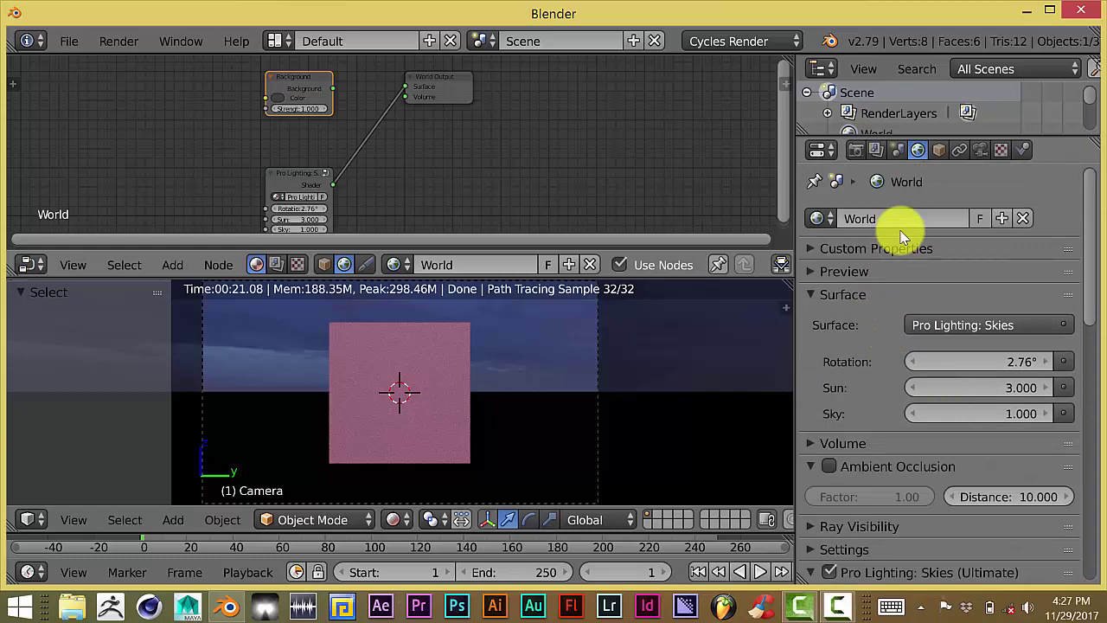
# Move World Output right and down and Pro Lighting: Skies up and right.
pyautogui.click(897, 150)
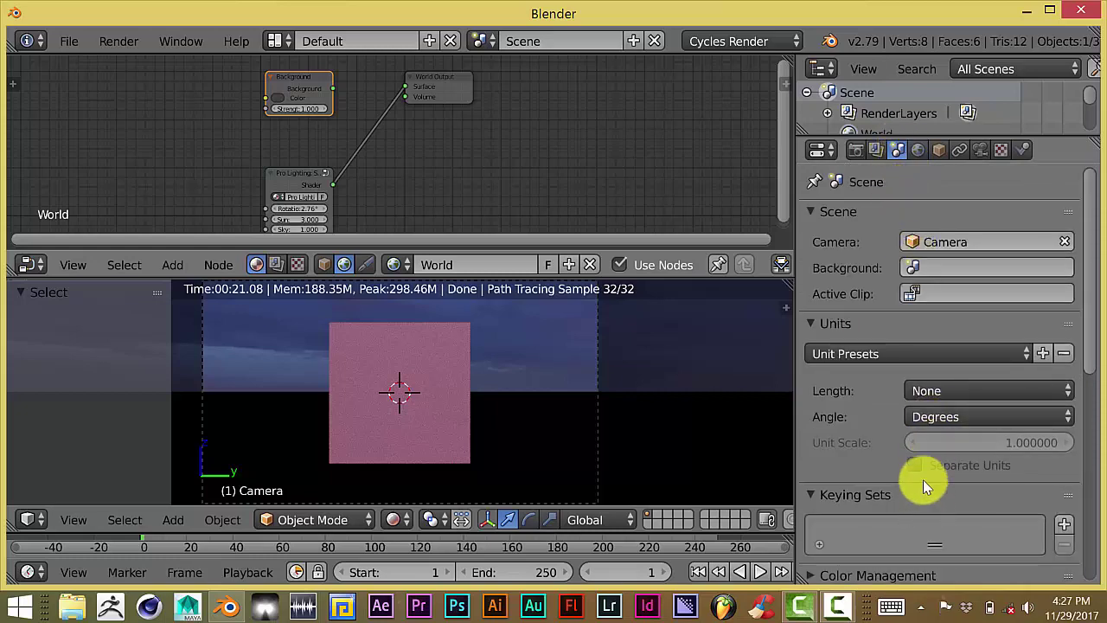
pyautogui.scroll(-8, 917, 475)
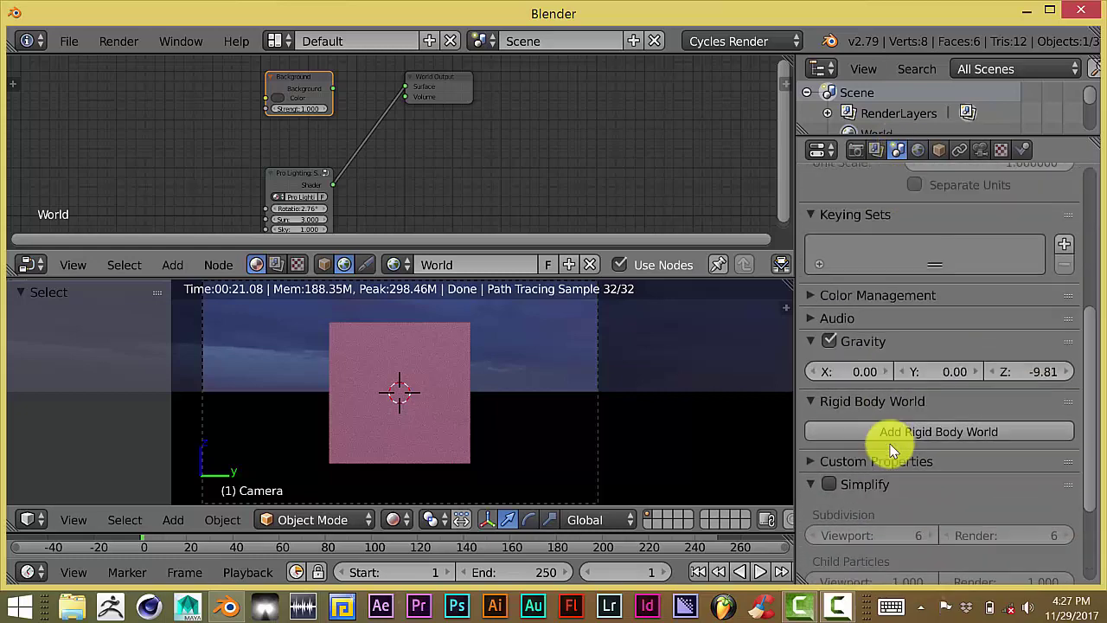
pyautogui.scroll(8, 891, 450)
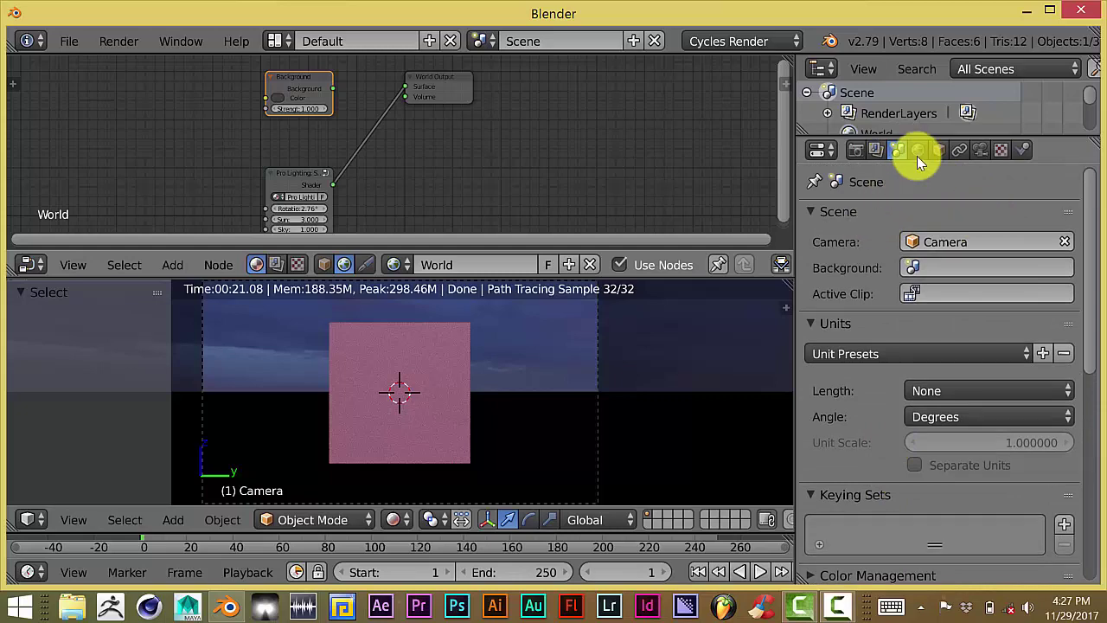
pyautogui.click(917, 152)
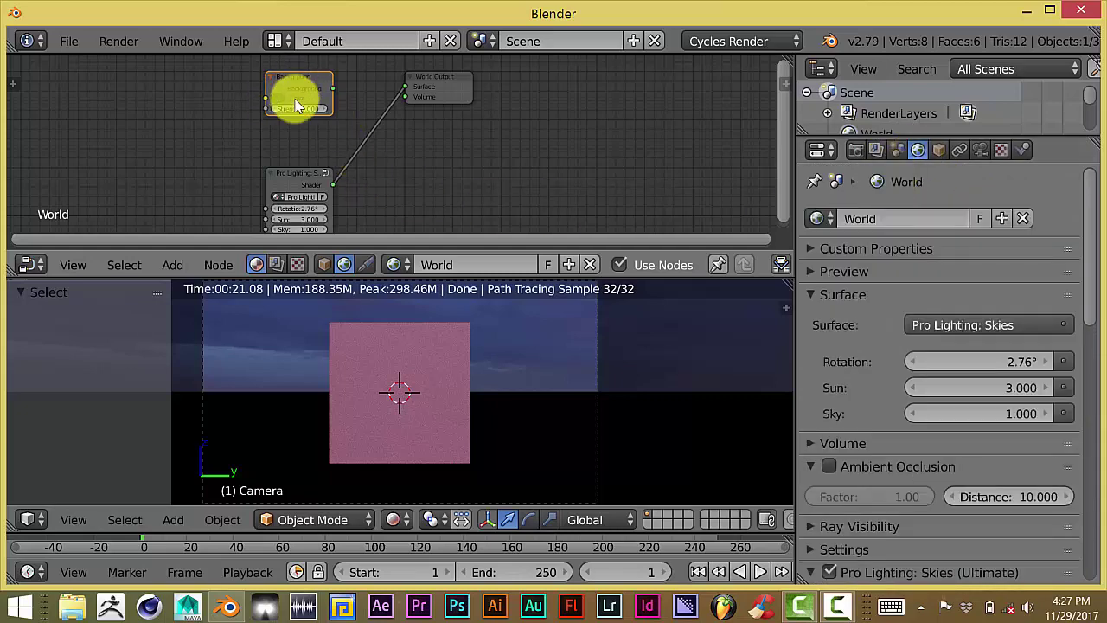
pyautogui.keyDown('ctrl'); pyautogui.hscroll(2, 395, 128); pyautogui.keyUp('ctrl')
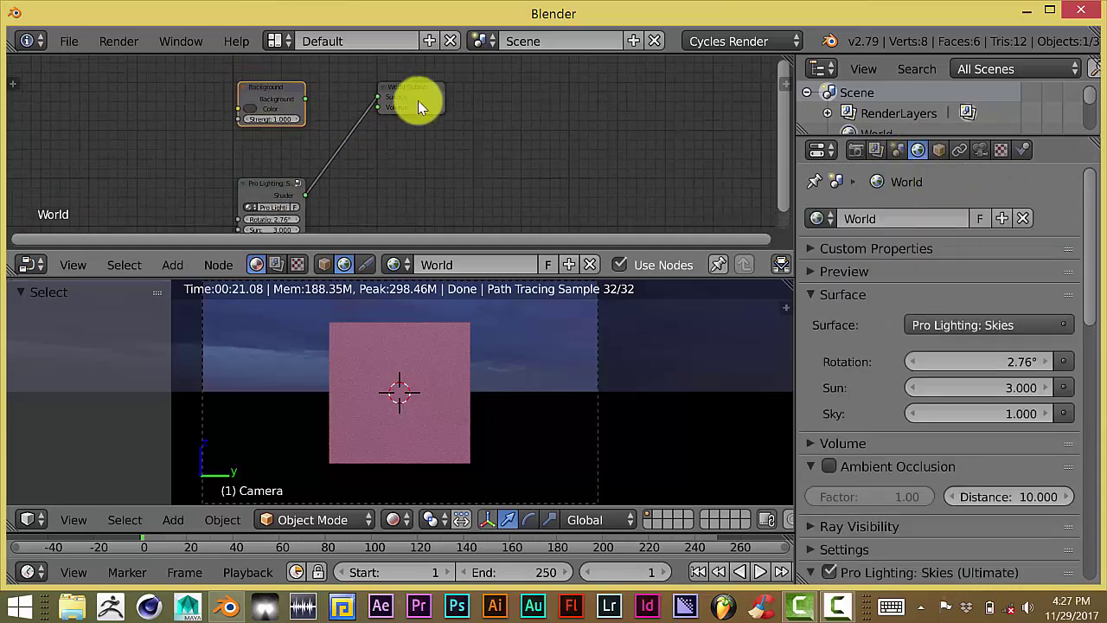
pyautogui.moveTo(417, 106); pyautogui.dragTo(450, 126)
pyautogui.moveTo(268, 191); pyautogui.dragTo(311, 159)
pyautogui.scroll(3, 378, 177)
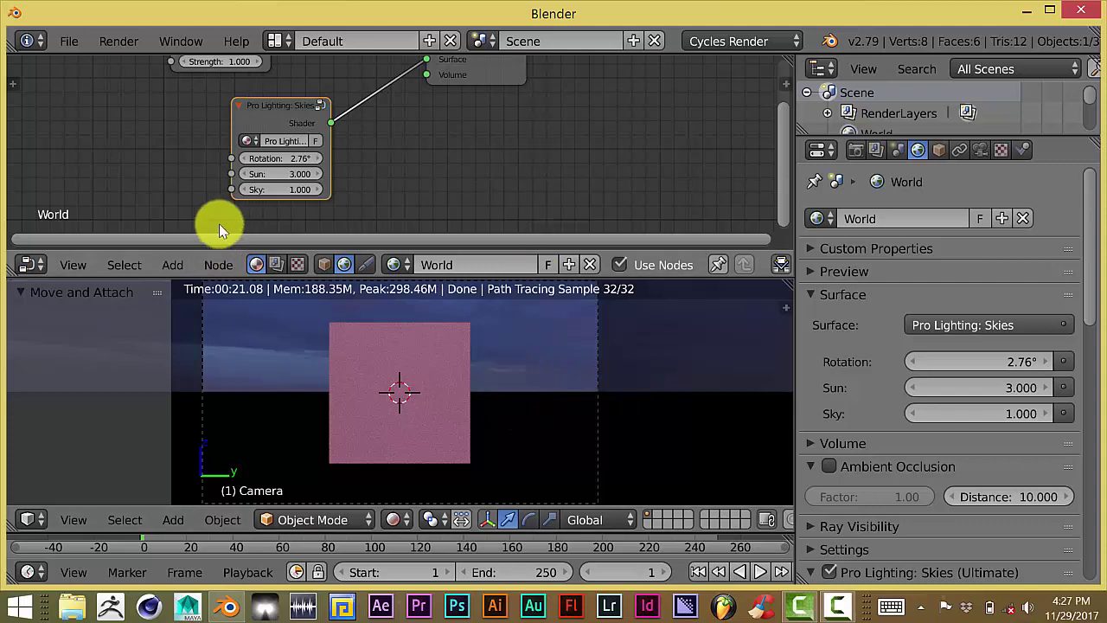
# Assign the Rotate Z node group to the Pro Lighting node and detach World Output's links.
pyautogui.scroll(1, 385, 154)
pyautogui.moveTo(385, 154); pyautogui.dragTo(388, 148, button='middle')
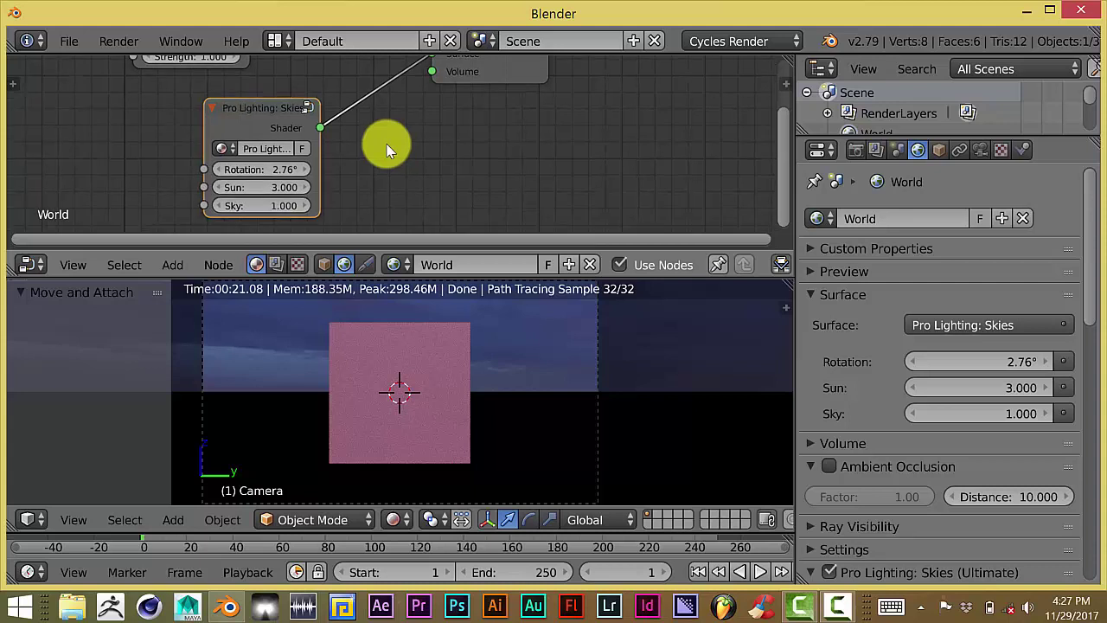
pyautogui.scroll(1, 328, 155)
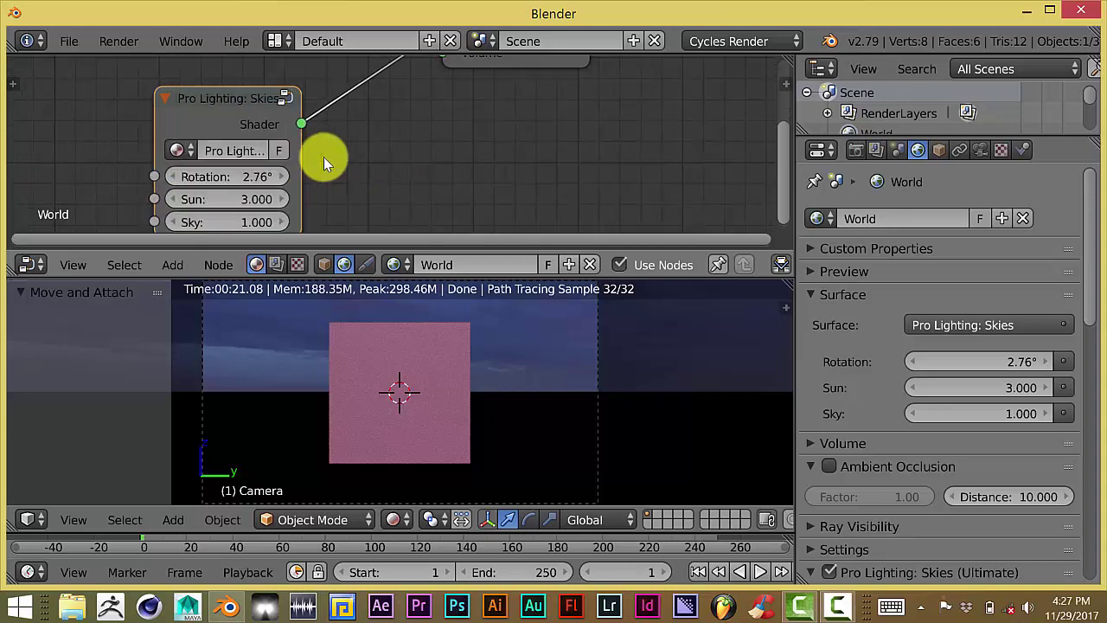
pyautogui.keyDown('ctrl'); pyautogui.hscroll(-1, 303, 151); pyautogui.keyUp('ctrl')
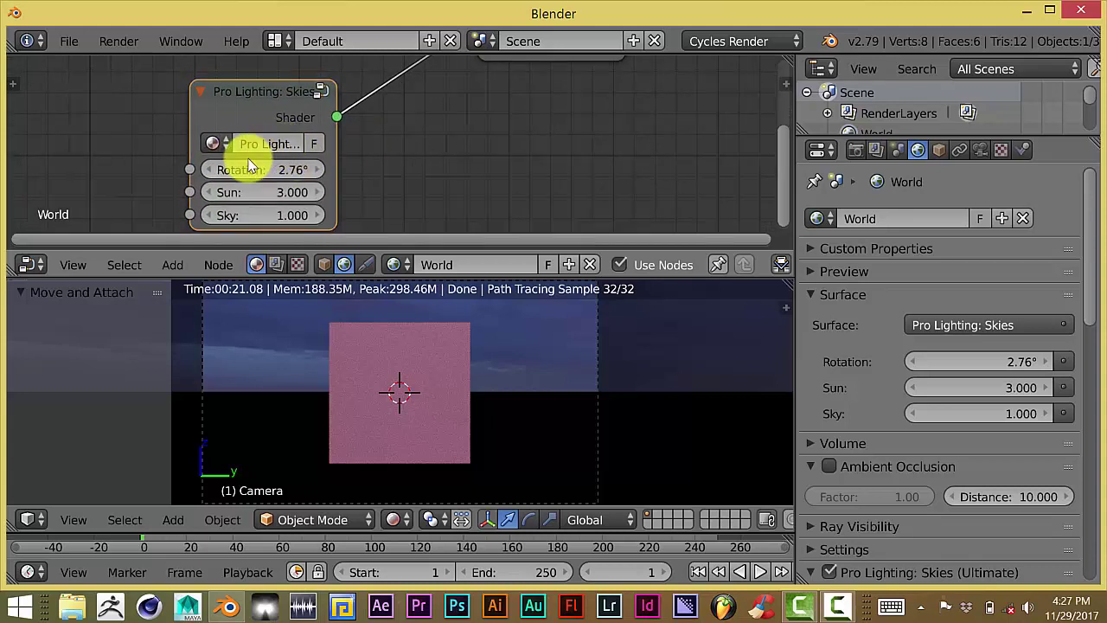
pyautogui.click(221, 144)
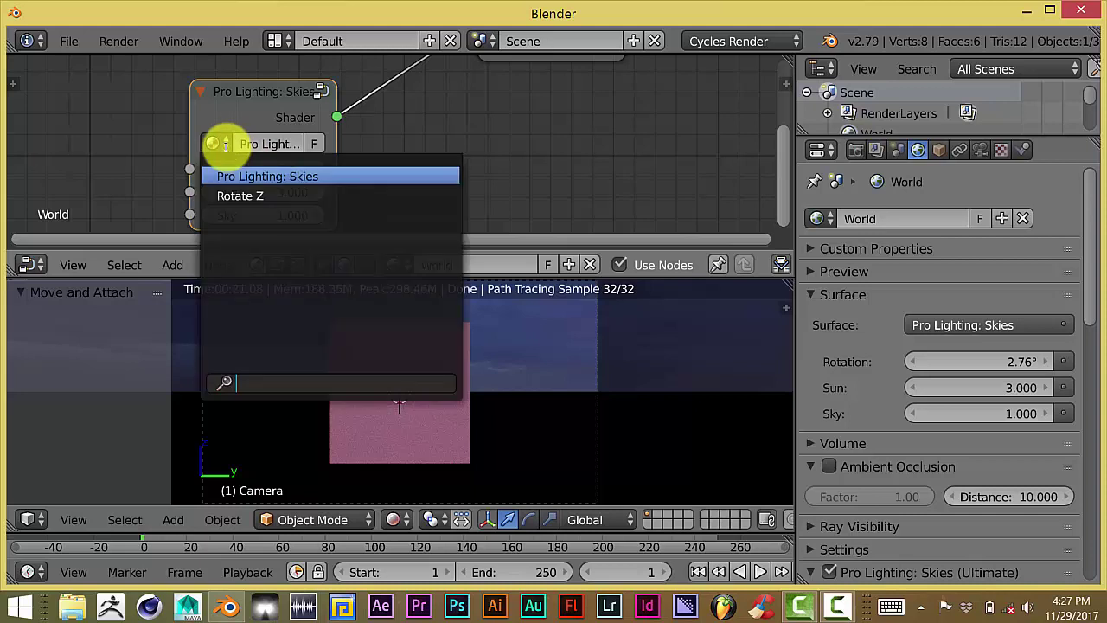
pyautogui.click(230, 195)
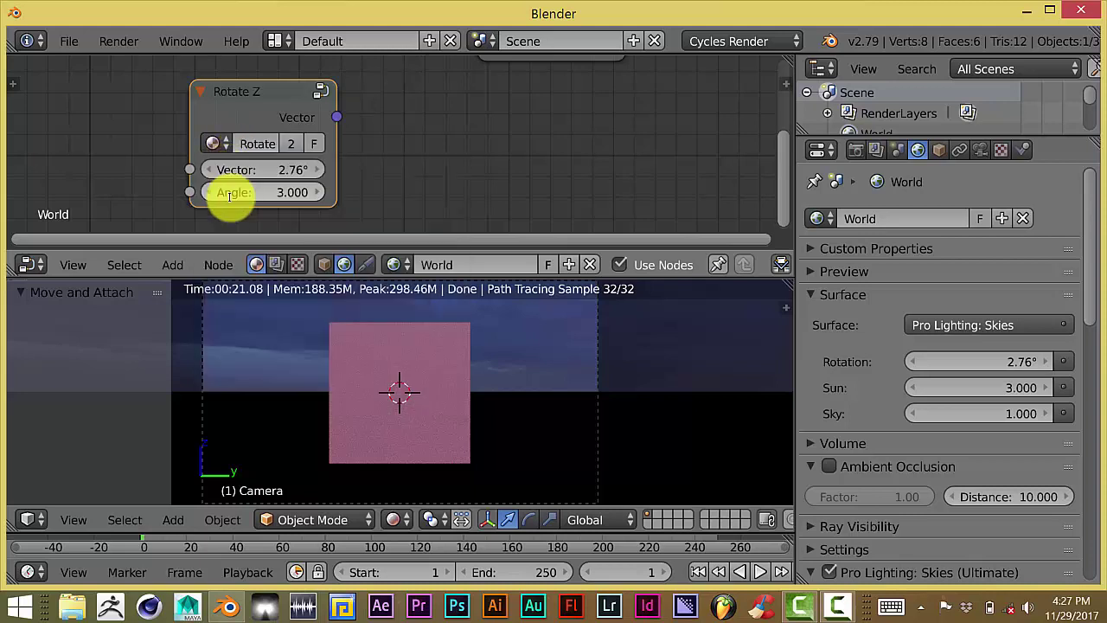
pyautogui.moveTo(372, 158); pyautogui.dragTo(296, 193, button='middle')
pyautogui.scroll(-2, 297, 193)
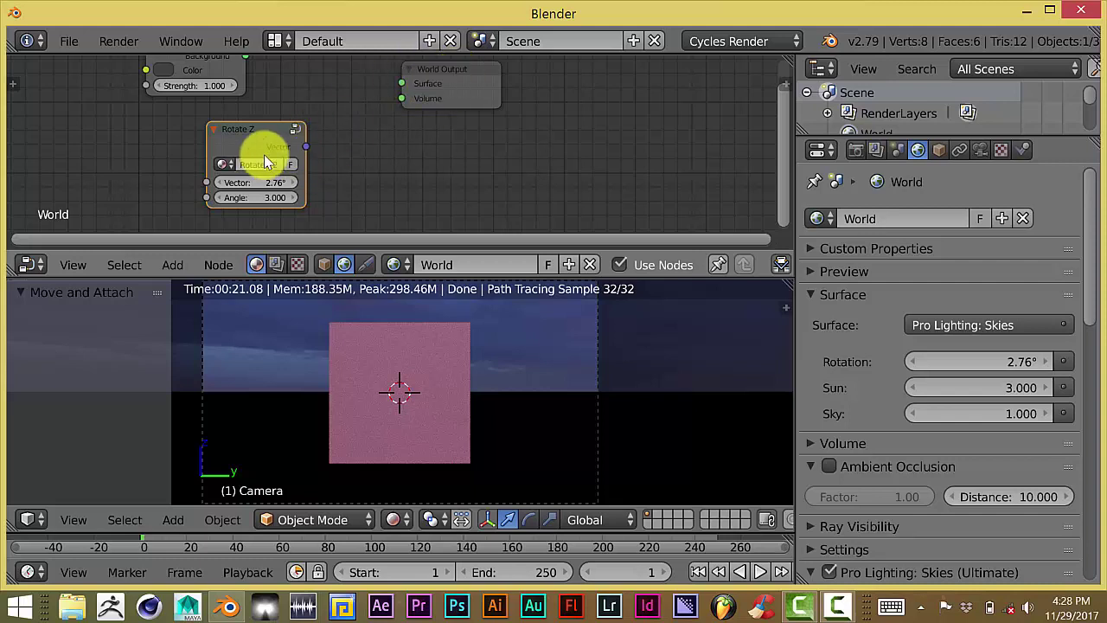
pyautogui.keyDown('alt'); pyautogui.moveTo(449, 87); pyautogui.dragTo(512, 74); pyautogui.keyUp('alt')
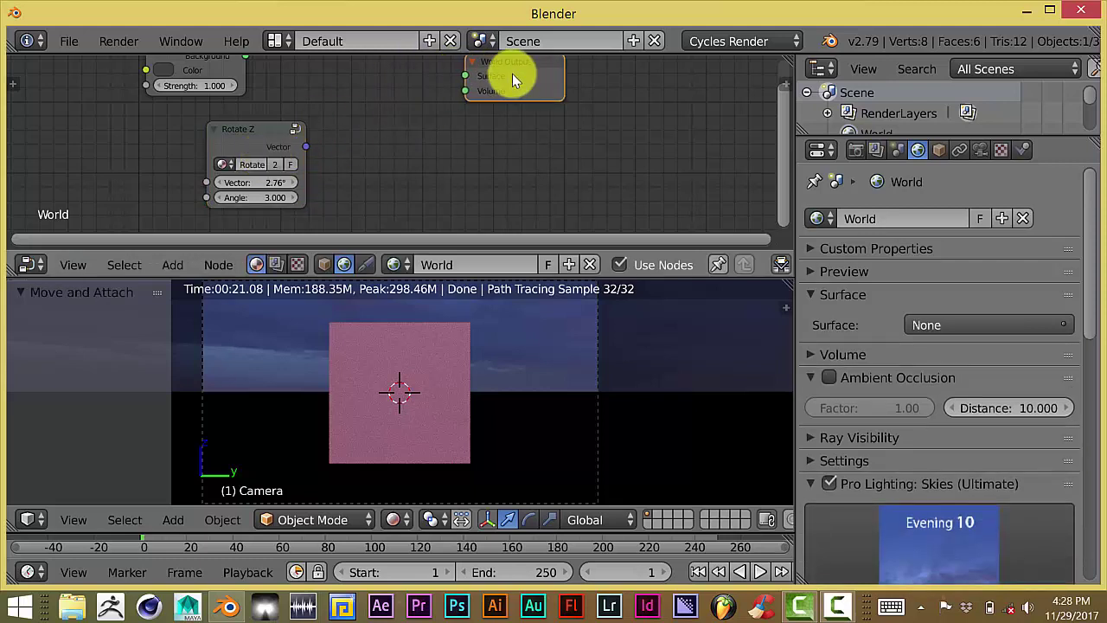
# Add a Texture Coordinate node and place it at the upper left of the tree.
pyautogui.click(279, 149)
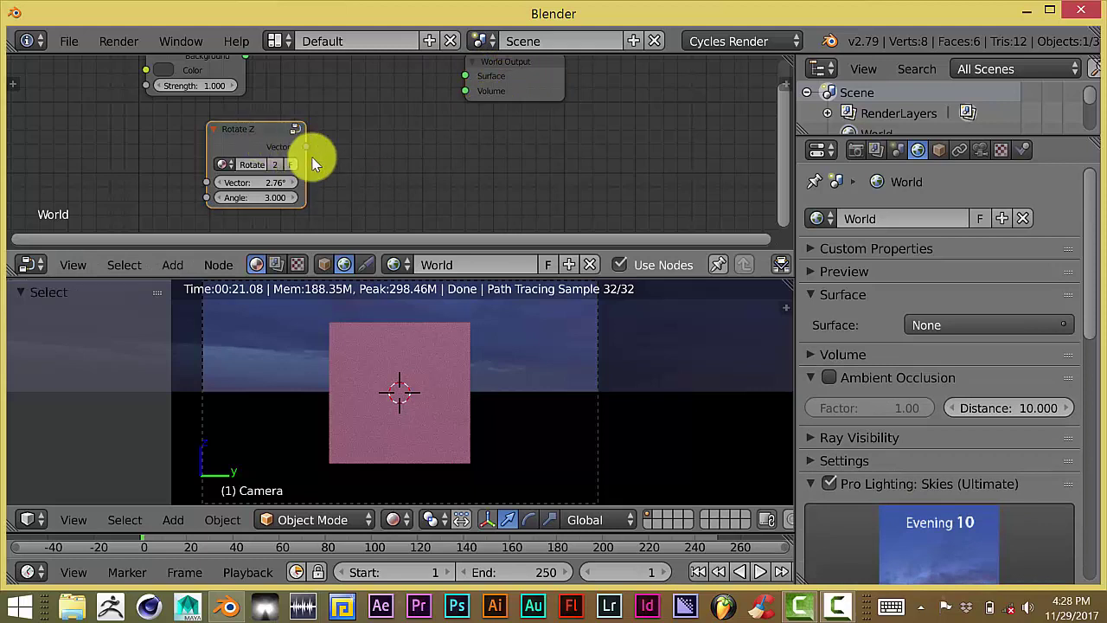
pyautogui.moveTo(353, 199); pyautogui.dragTo(366, 205, button='middle')
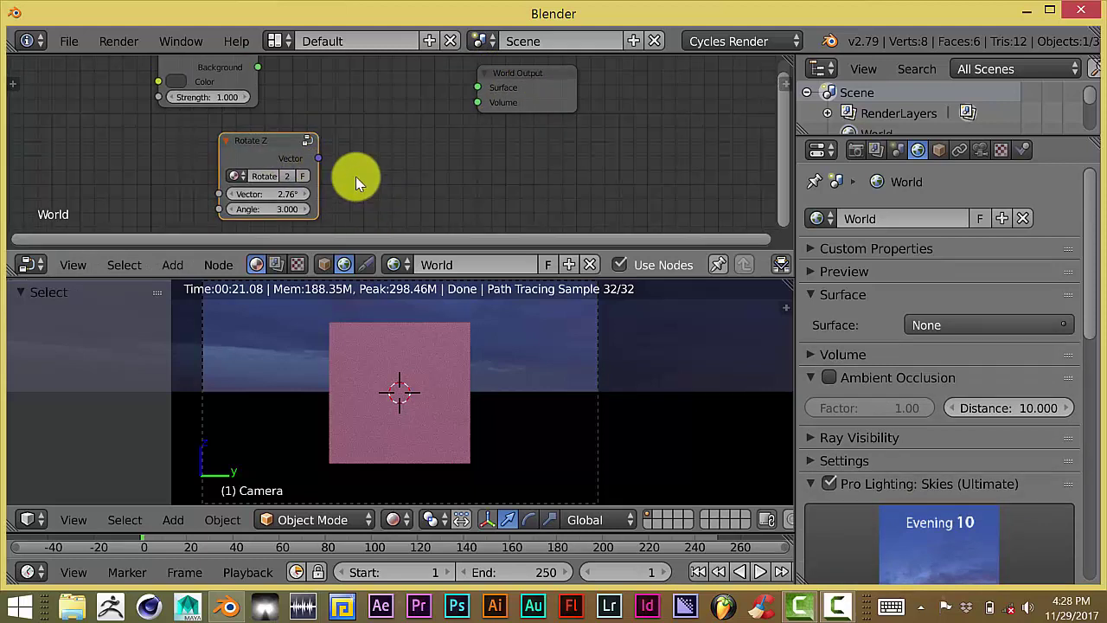
pyautogui.moveTo(202, 161); pyautogui.dragTo(272, 153, button='middle')
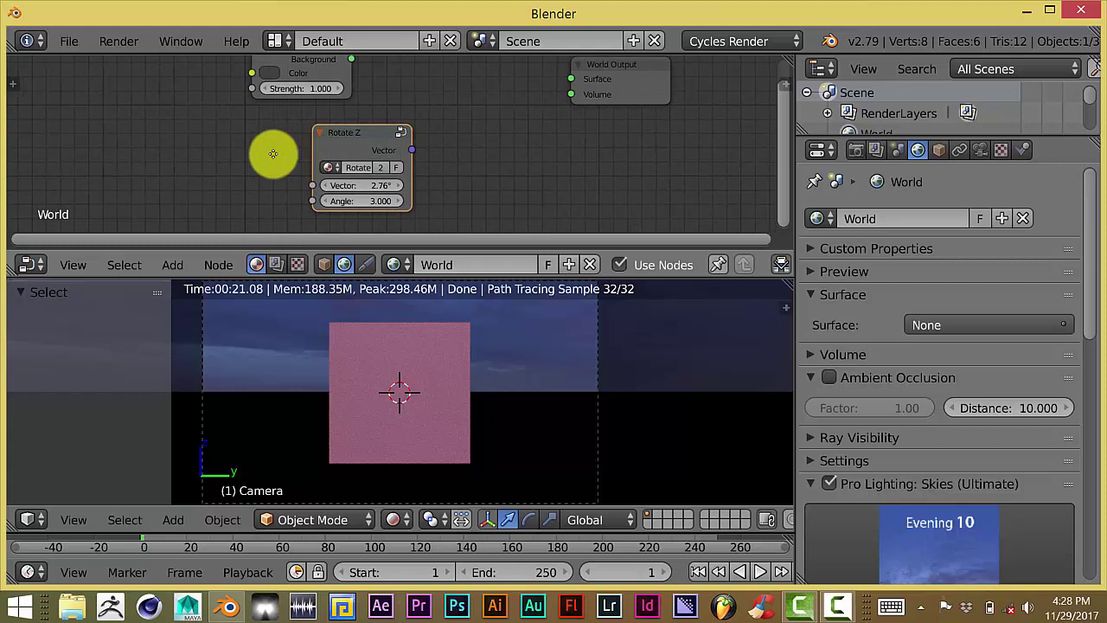
pyautogui.hotkey('shift', 'a')
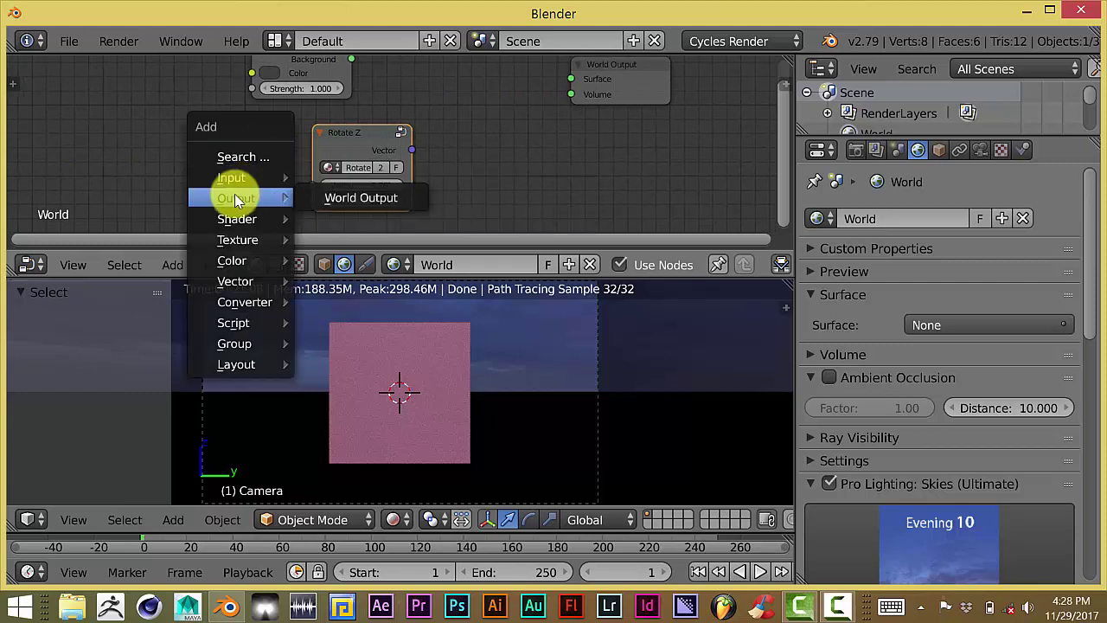
pyautogui.moveTo(238, 176)
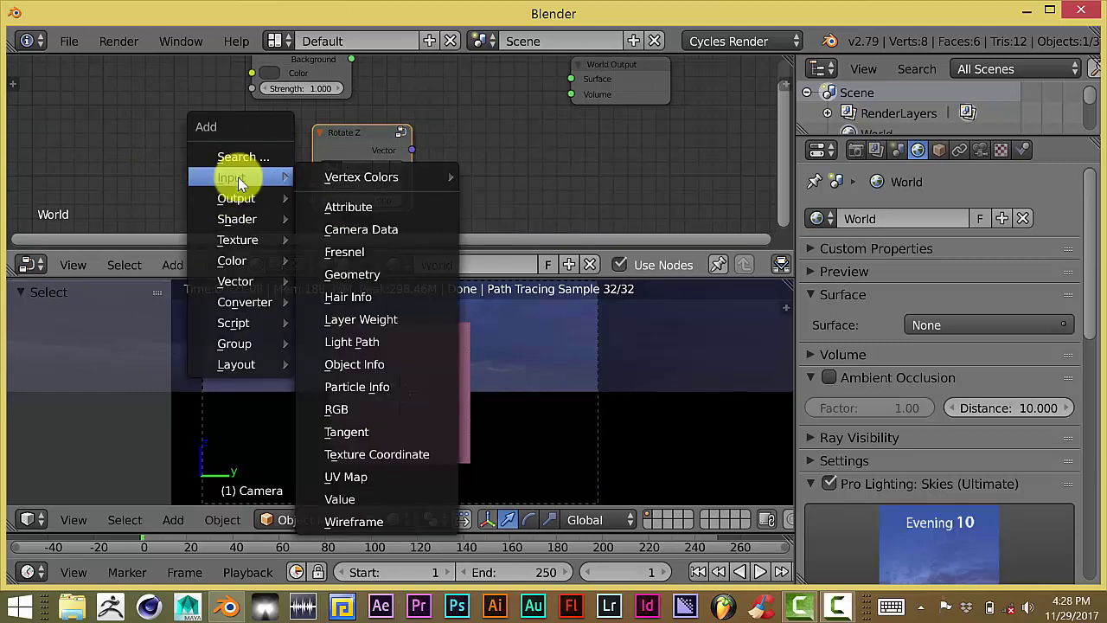
pyautogui.click(361, 456)
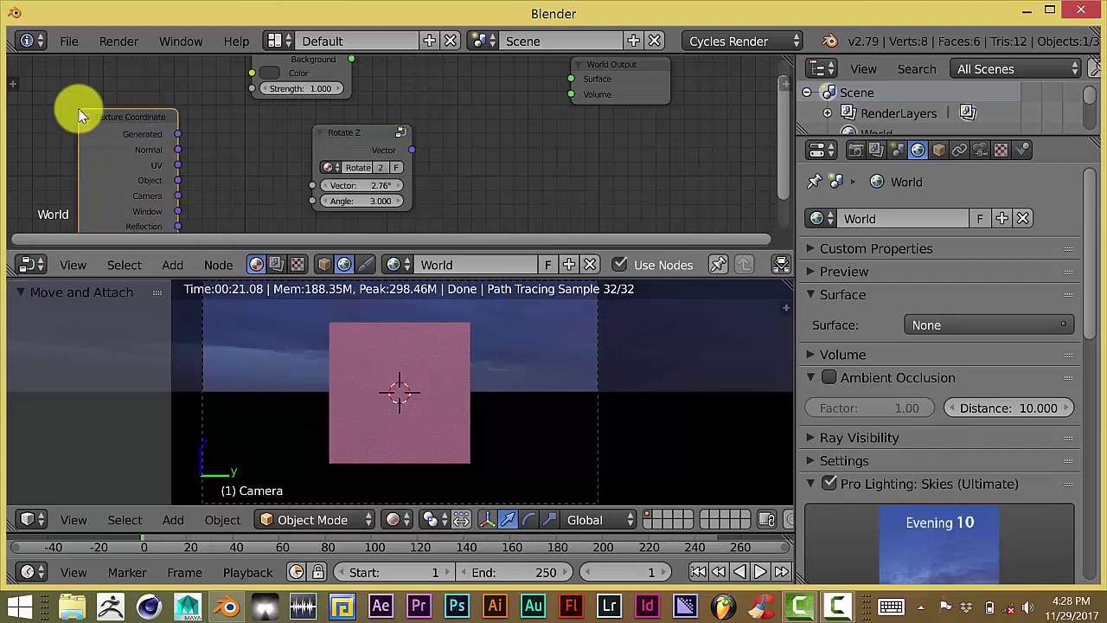
pyautogui.click(129, 127)
pyautogui.moveTo(130, 127); pyautogui.dragTo(100, 92)
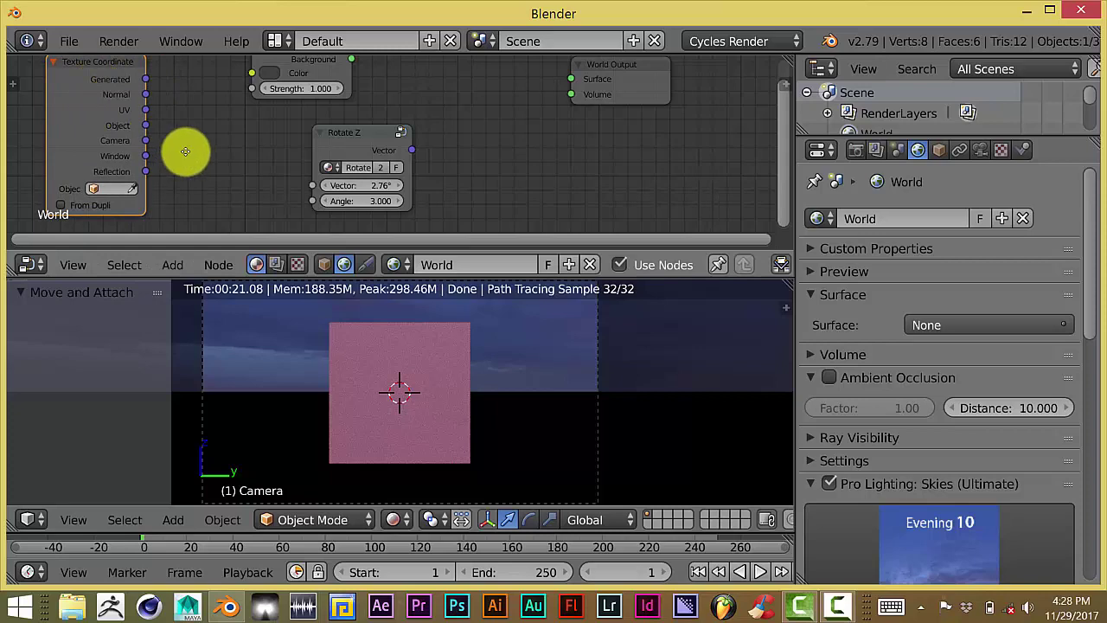
# Move the Background node to the right.
pyautogui.moveTo(183, 151)
pyautogui.mouseDown(button='middle')
pyautogui.moveTo(207, 168)
pyautogui.moveTo(166, 141)
pyautogui.mouseUp(button='middle')
pyautogui.scroll(-1, 179, 161)
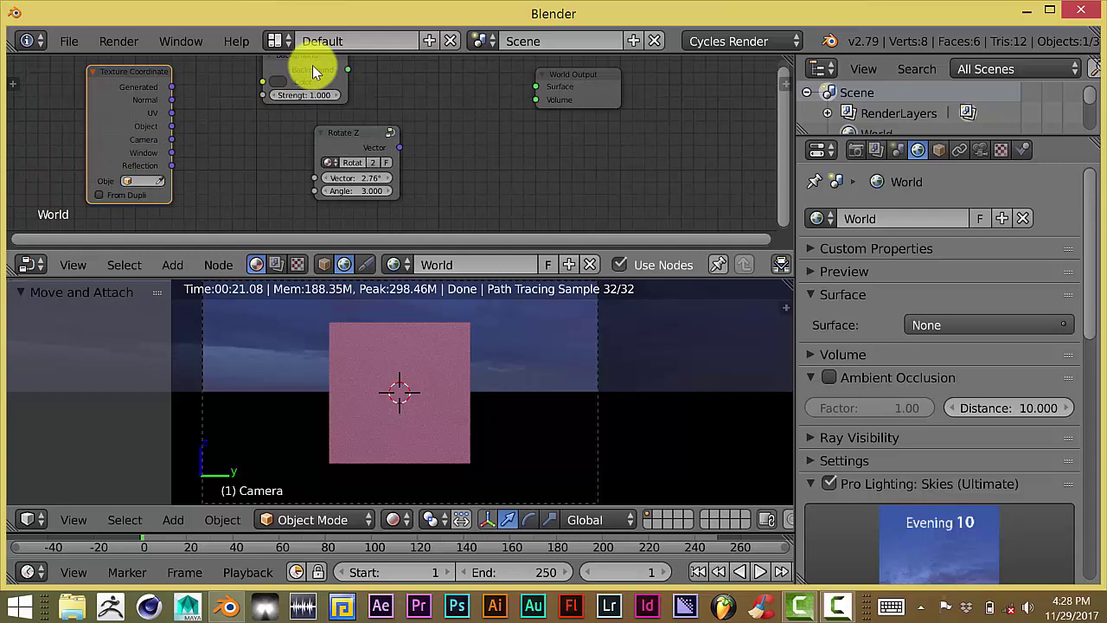
pyautogui.moveTo(314, 67); pyautogui.dragTo(425, 247)
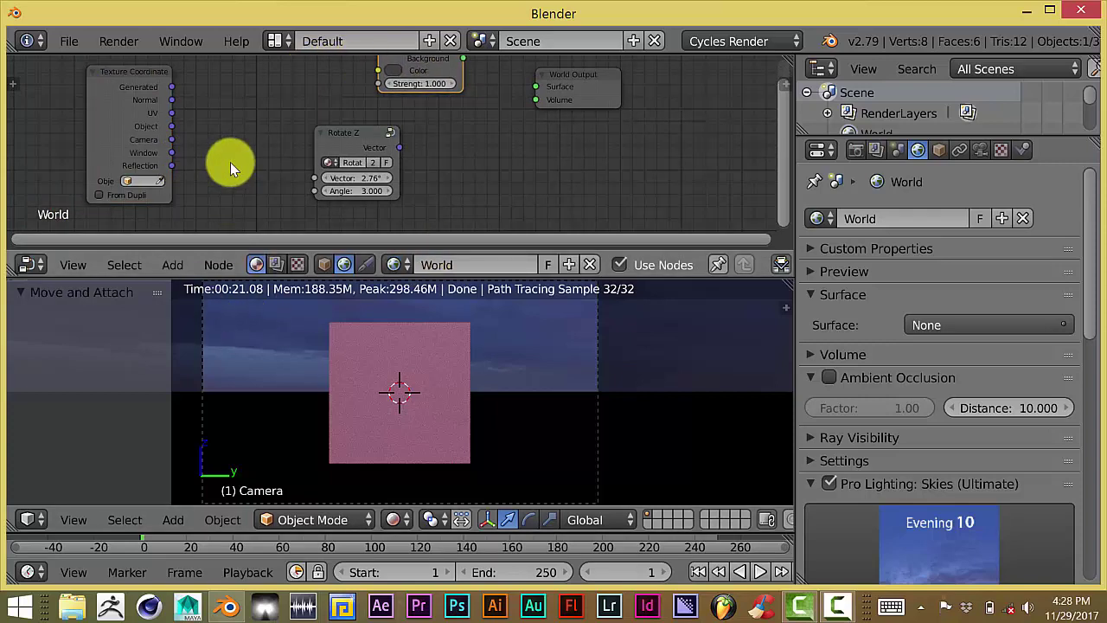
# Add a Mapping node from the Vector category at the upper left.
pyautogui.hotkey('shift', 'a')
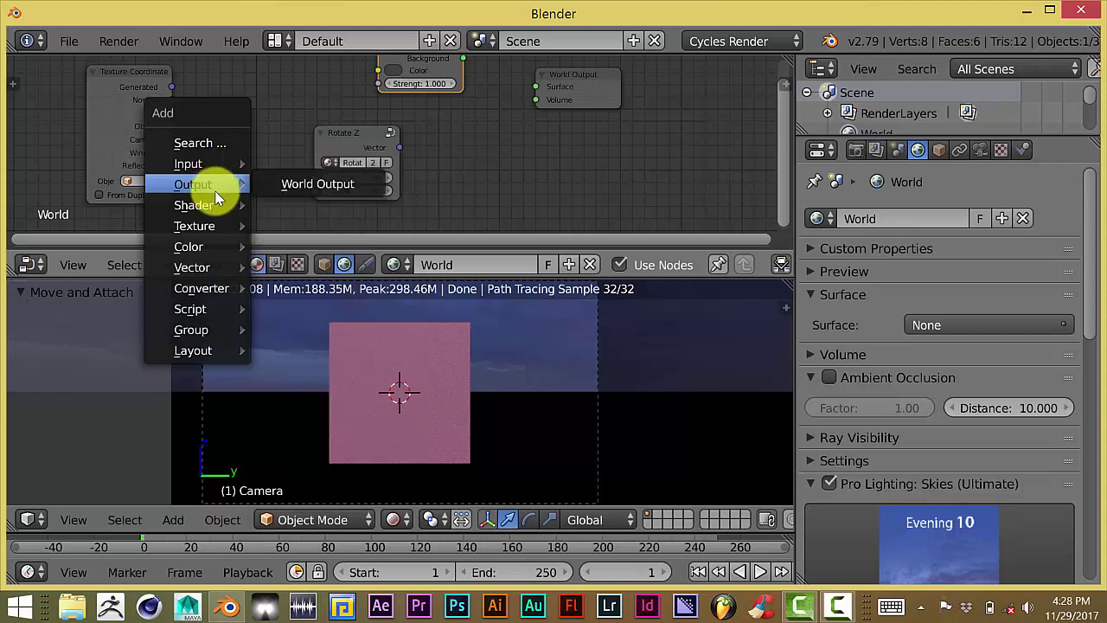
pyautogui.moveTo(214, 206)
pyautogui.moveTo(212, 227)
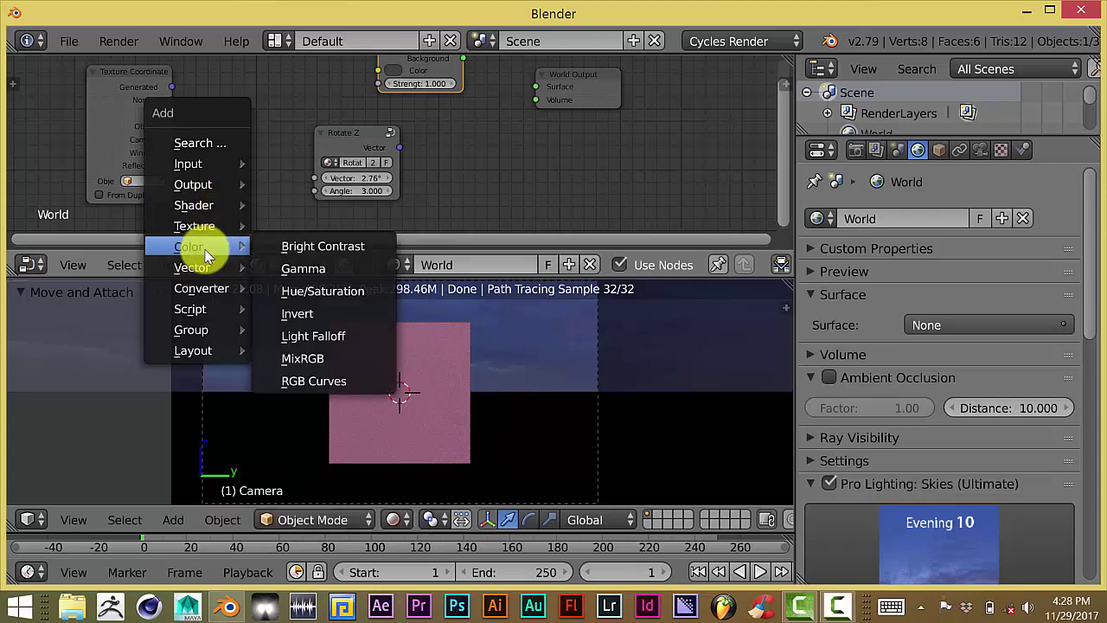
pyautogui.moveTo(202, 264)
pyautogui.click(310, 292)
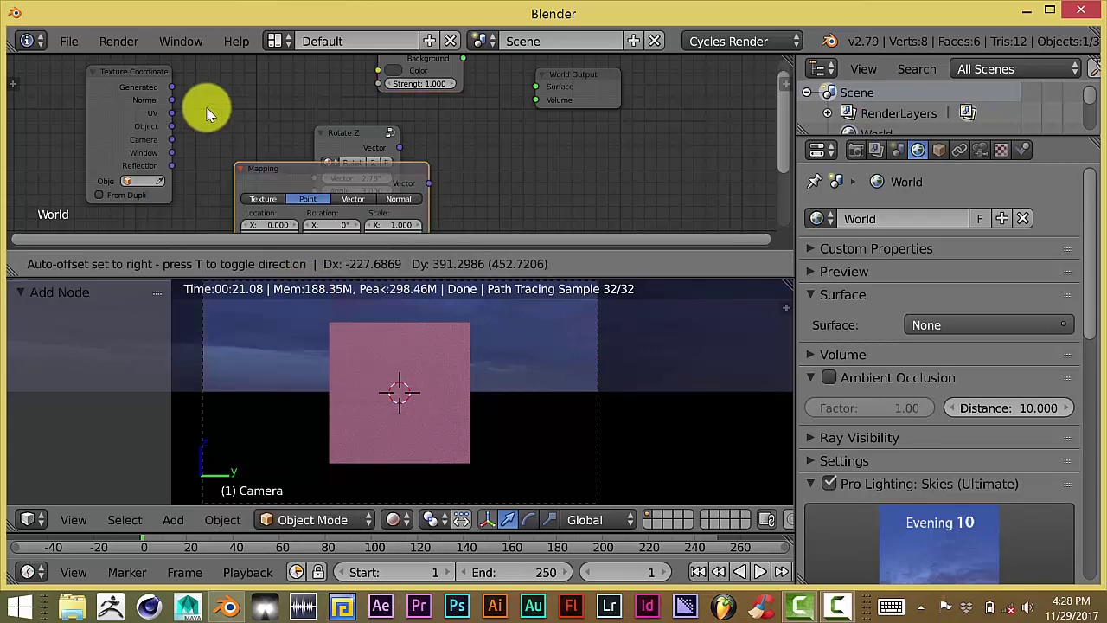
pyautogui.click(185, 95)
# Rearrange Background, Rotate Z, Mapping and Texture Coordinate nodes so Mapping sits between them.
pyautogui.moveTo(436, 68); pyautogui.dragTo(499, 49)
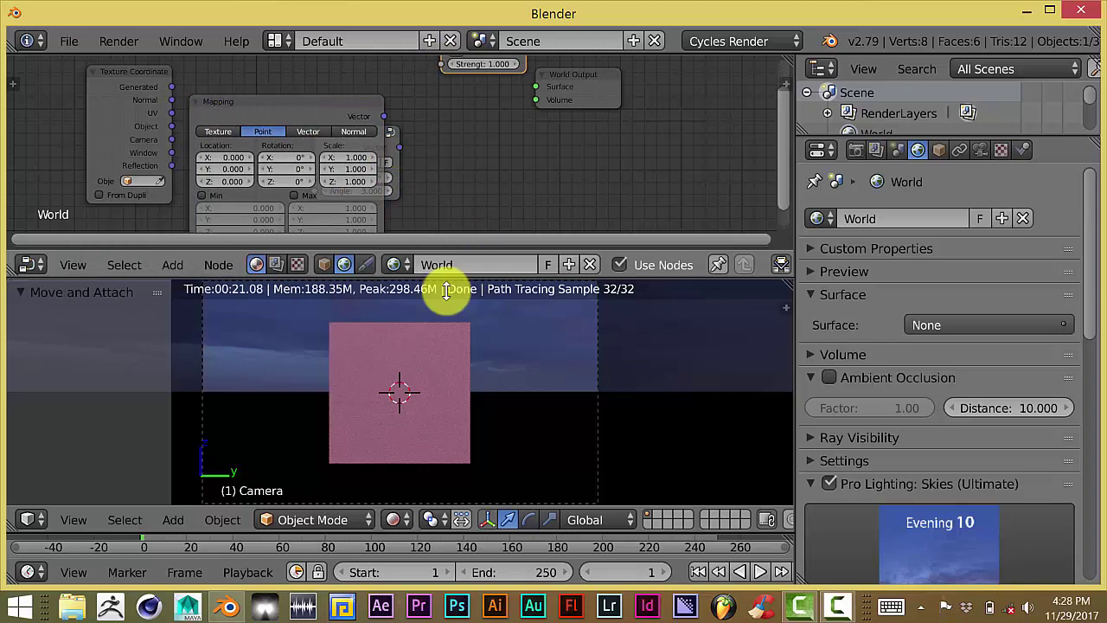
pyautogui.moveTo(390, 152); pyautogui.dragTo(472, 145)
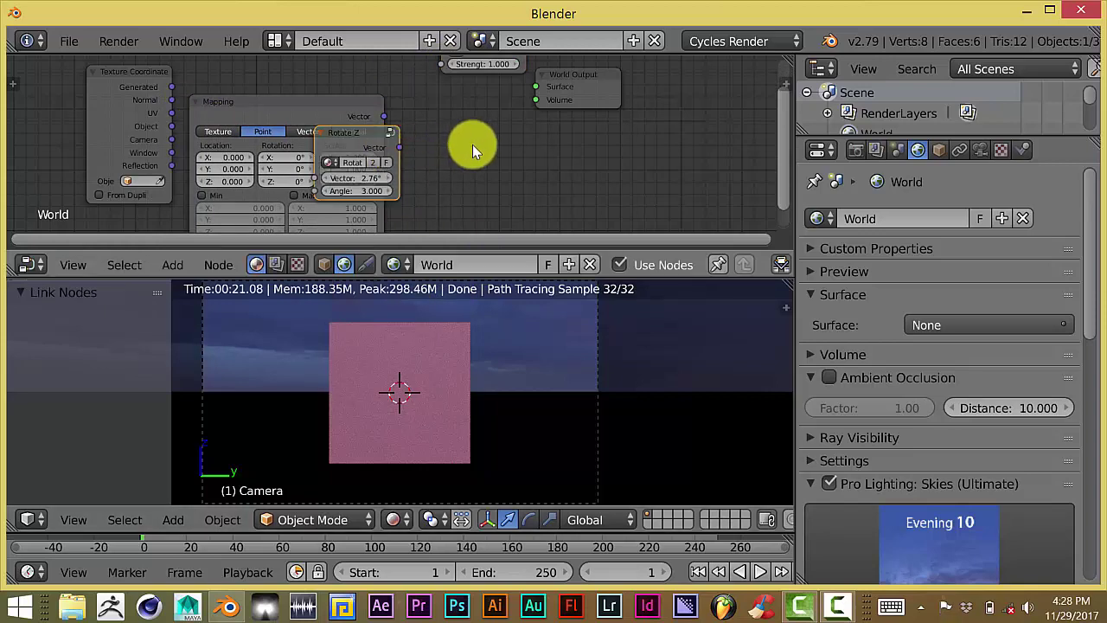
pyautogui.moveTo(366, 148); pyautogui.dragTo(535, 135)
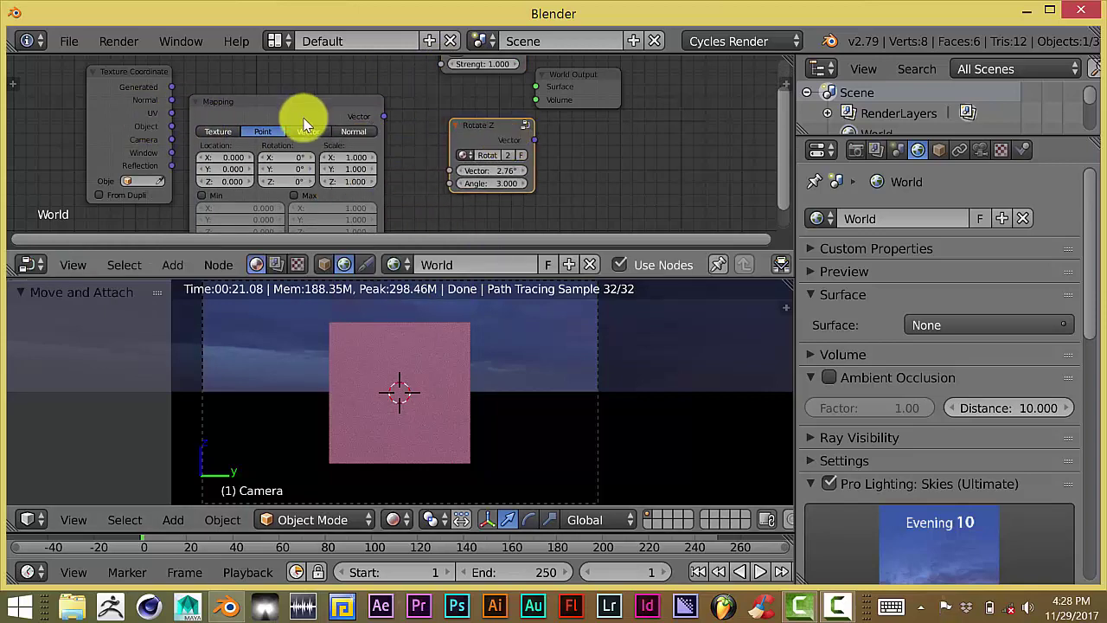
pyautogui.moveTo(264, 115); pyautogui.dragTo(290, 95)
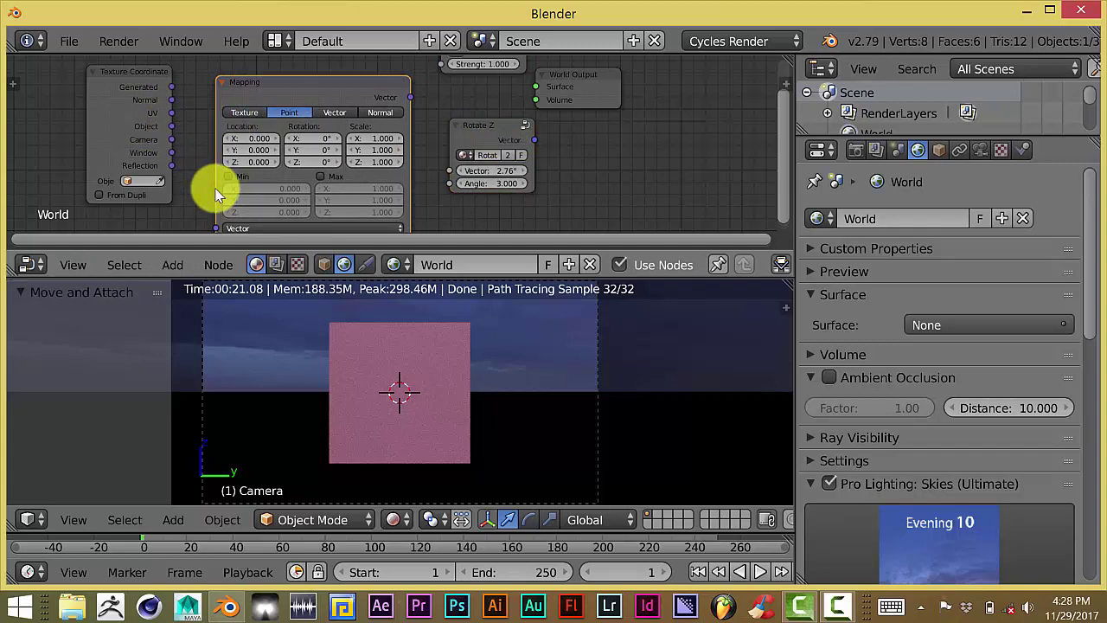
pyautogui.scroll(-2, 200, 201)
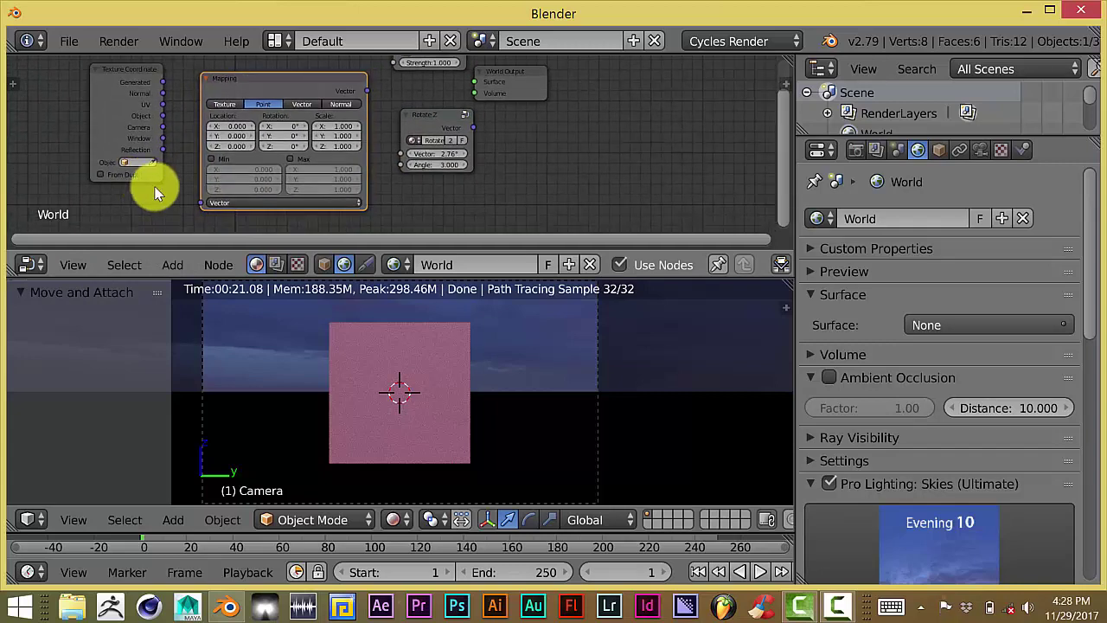
pyautogui.moveTo(125, 80); pyautogui.dragTo(110, 76)
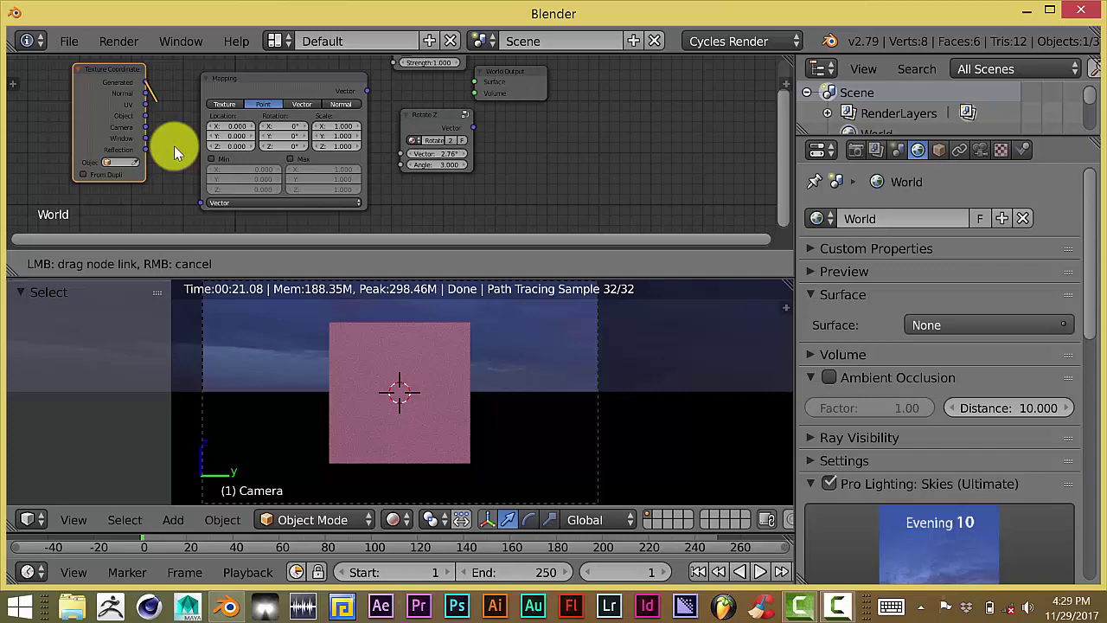
# Link Texture Coordinate's Generated output to the Mapping node's Vector input.
pyautogui.moveTo(173, 152); pyautogui.dragTo(200, 202)
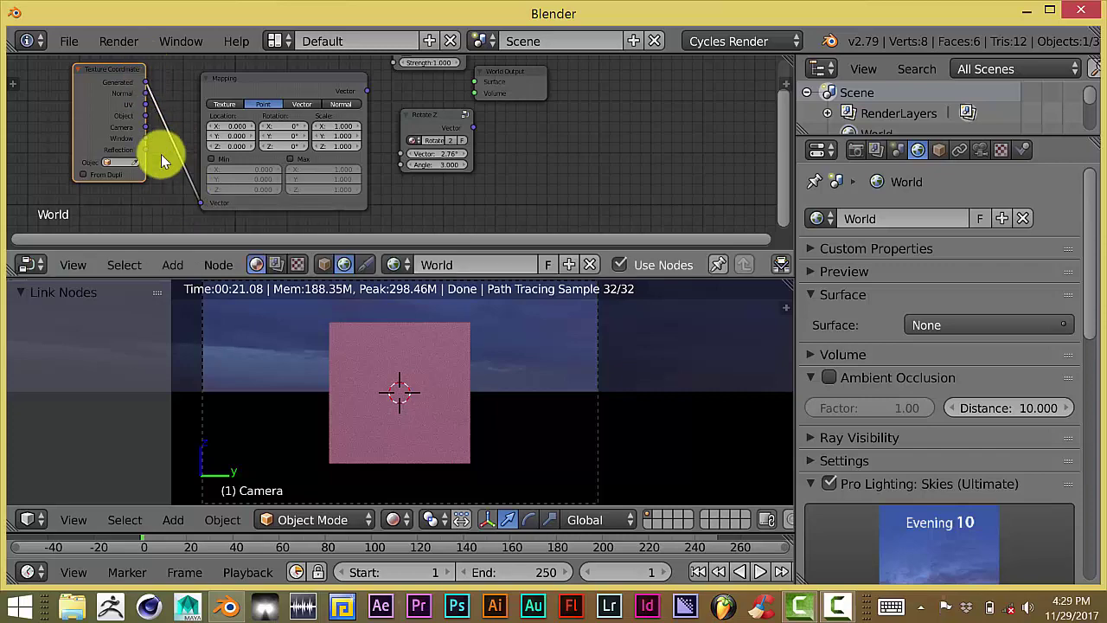
pyautogui.scroll(2, 161, 154)
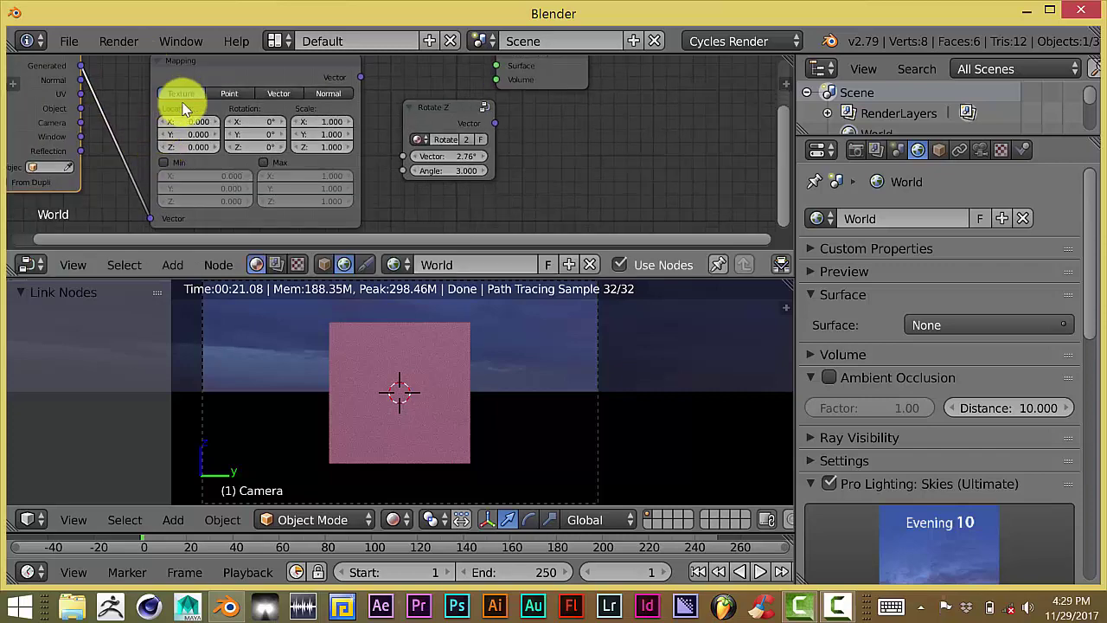
pyautogui.keyDown('shift'); pyautogui.scroll(1, 338, 181); pyautogui.keyUp('shift')
pyautogui.keyDown('ctrl'); pyautogui.hscroll(4, 354, 141); pyautogui.keyUp('ctrl')
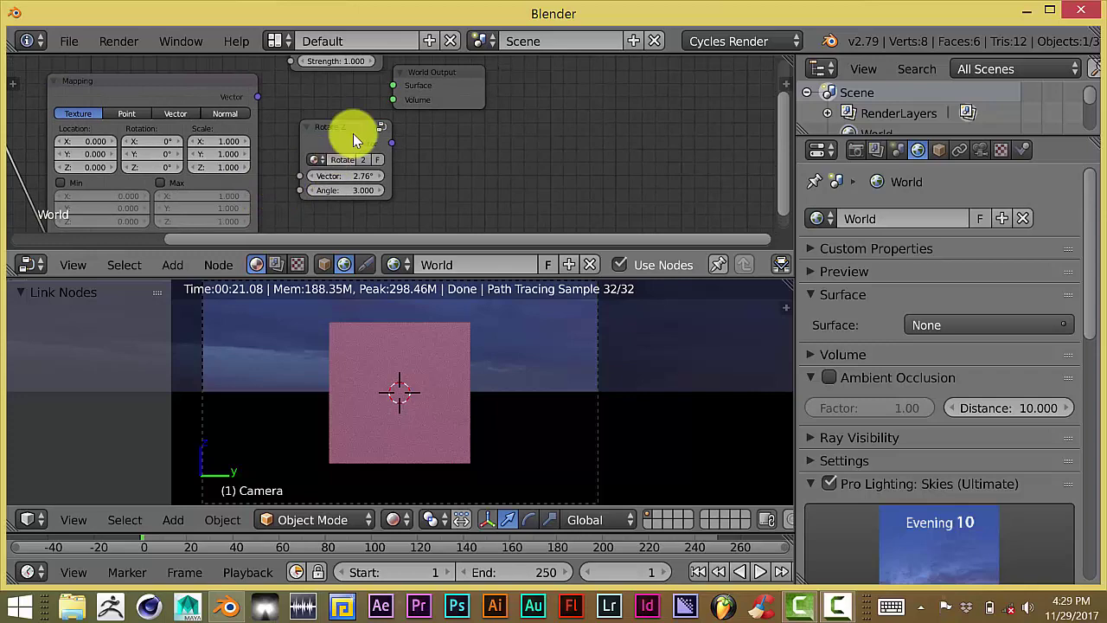
# Move the World Output and Rotate Z nodes further to the right.
pyautogui.moveTo(431, 81); pyautogui.dragTo(528, 74)
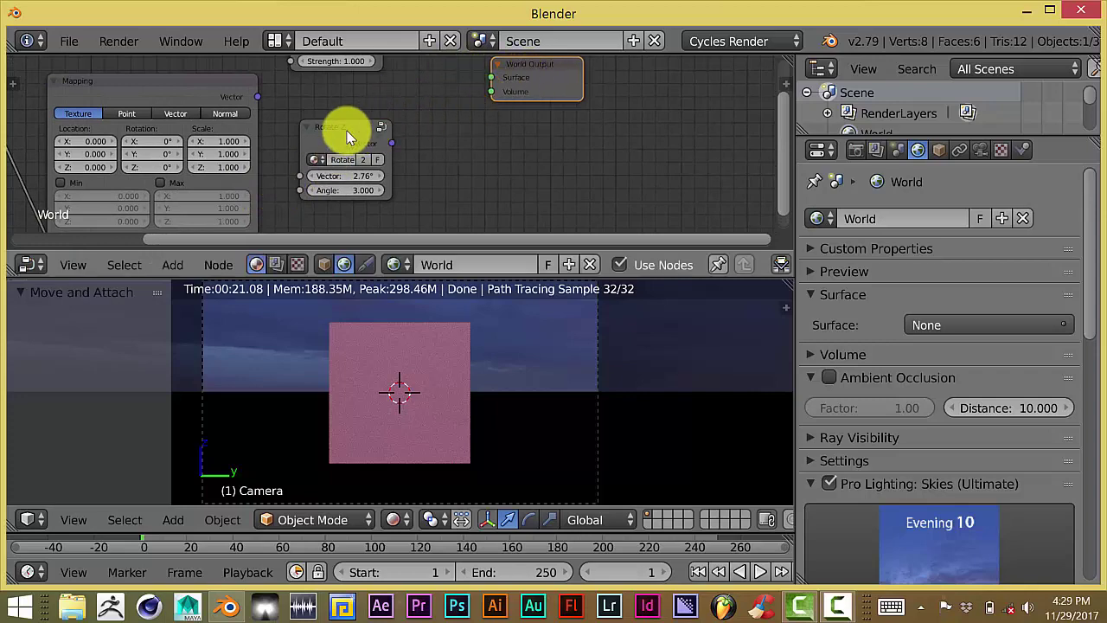
pyautogui.moveTo(348, 137); pyautogui.dragTo(420, 123)
pyautogui.scroll(-1, 336, 143)
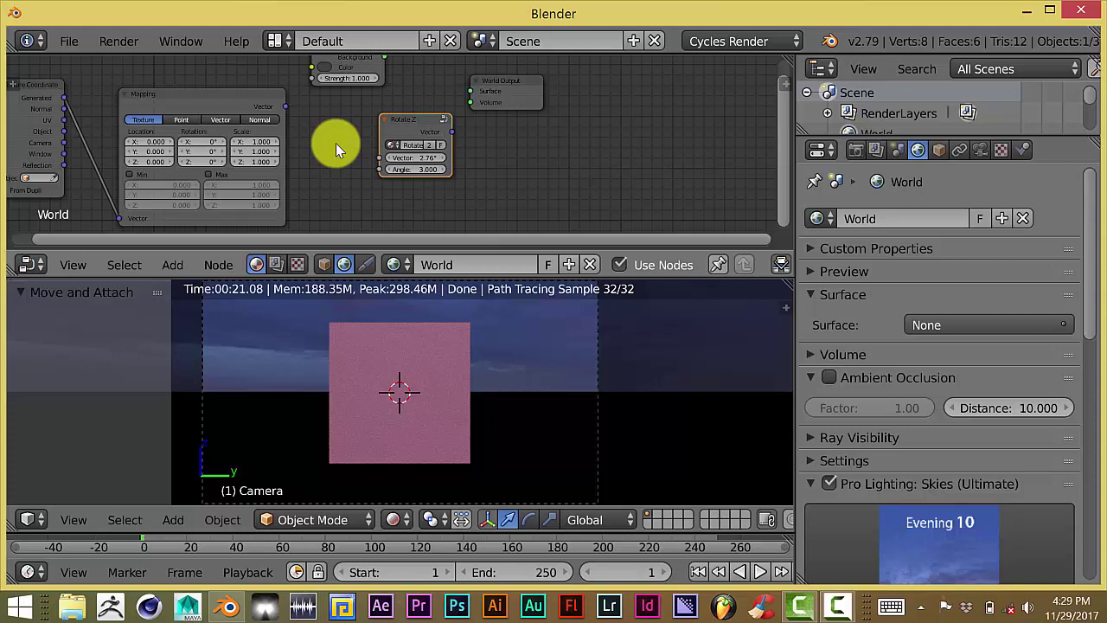
# Add an Image Texture node to the world node tree.
pyautogui.hotkey('shift', 'a')
pyautogui.moveTo(319, 165)
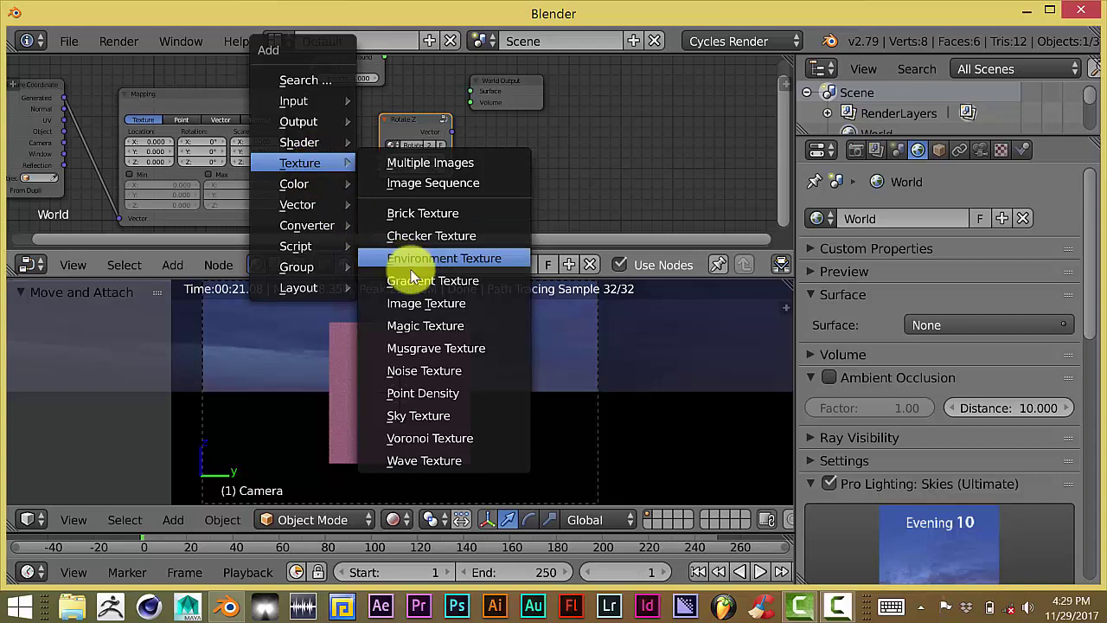
pyautogui.click(413, 303)
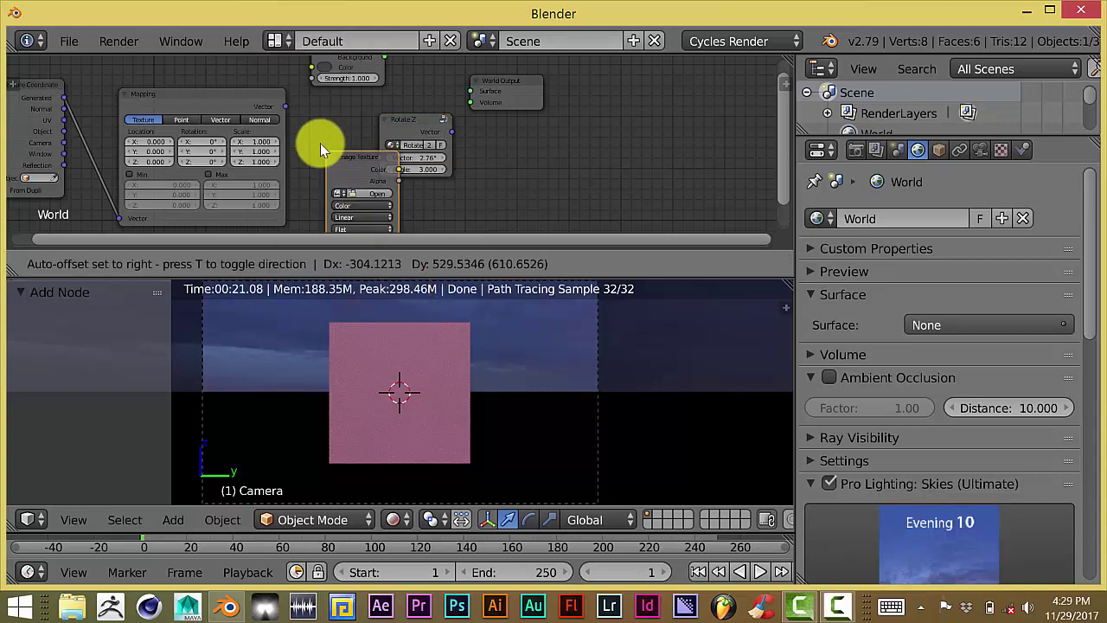
pyautogui.click(315, 139)
# Add an Environment Texture node and place it beside Rotate Z.
pyautogui.hotkey('shift', 'a')
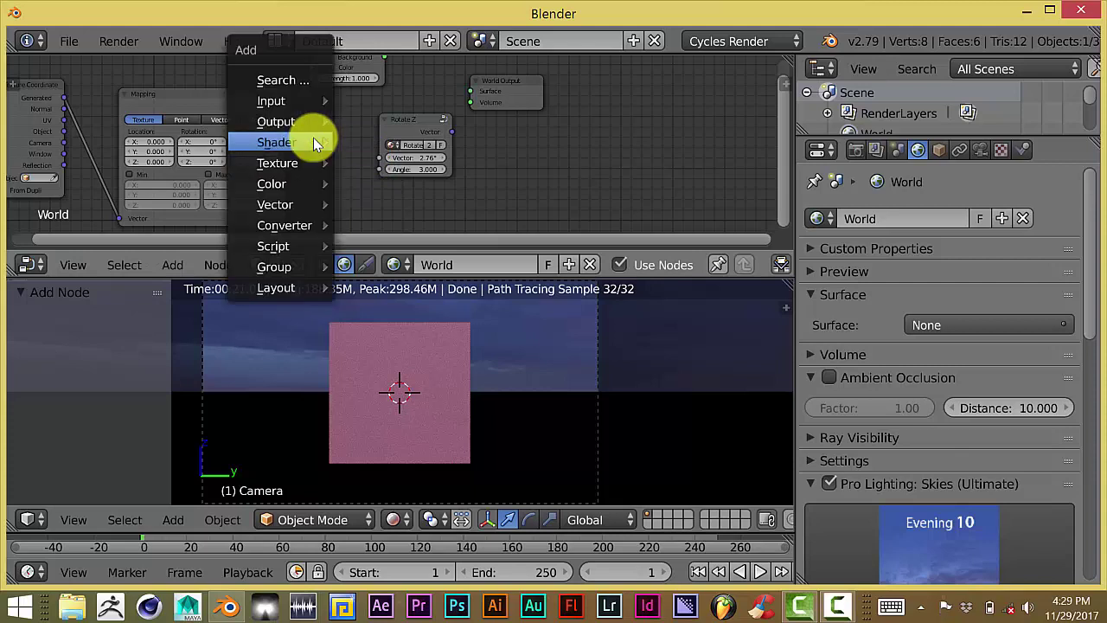
pyautogui.moveTo(314, 142)
pyautogui.moveTo(303, 166)
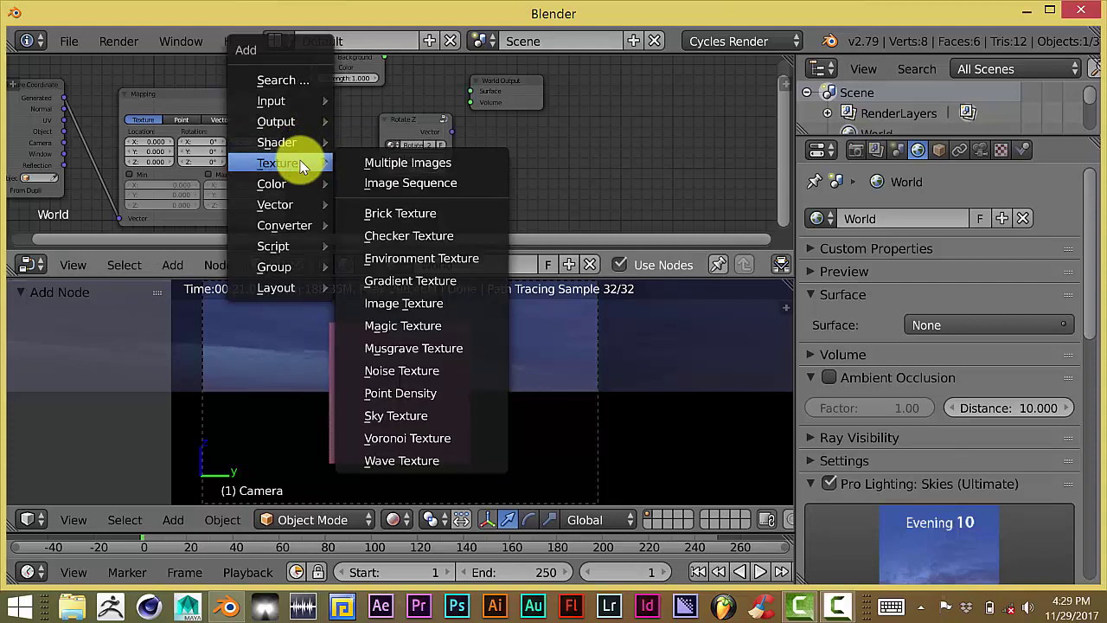
pyautogui.click(427, 258)
pyautogui.click(307, 151)
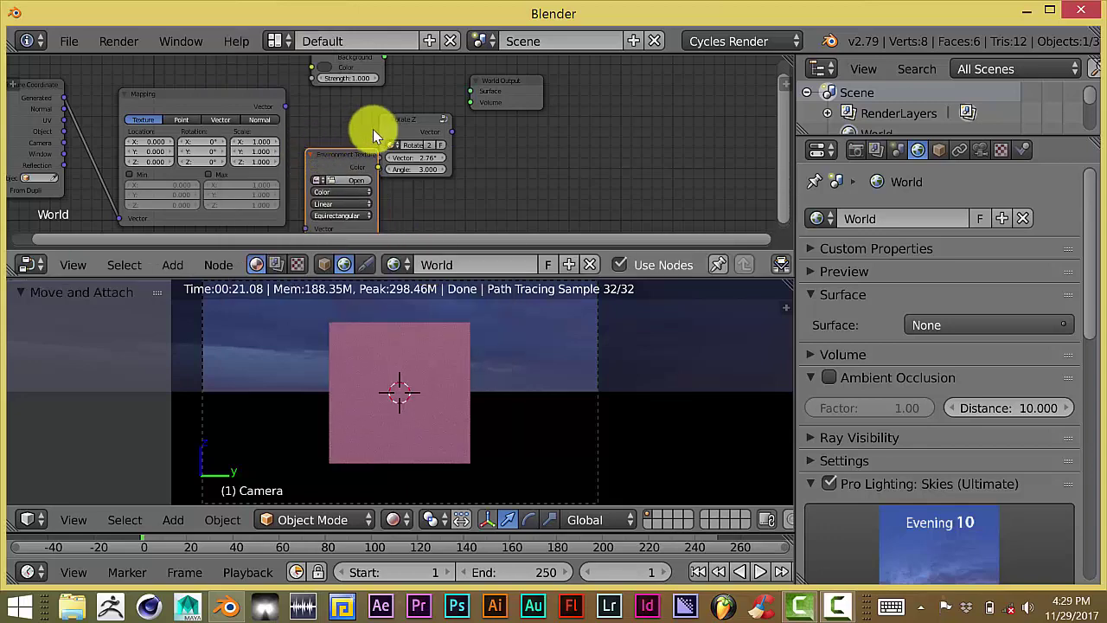
# Shift Rotate Z and World Output right and set the Environment Texture beside Mapping.
pyautogui.moveTo(444, 131); pyautogui.dragTo(482, 135)
pyautogui.moveTo(510, 81); pyautogui.dragTo(578, 77)
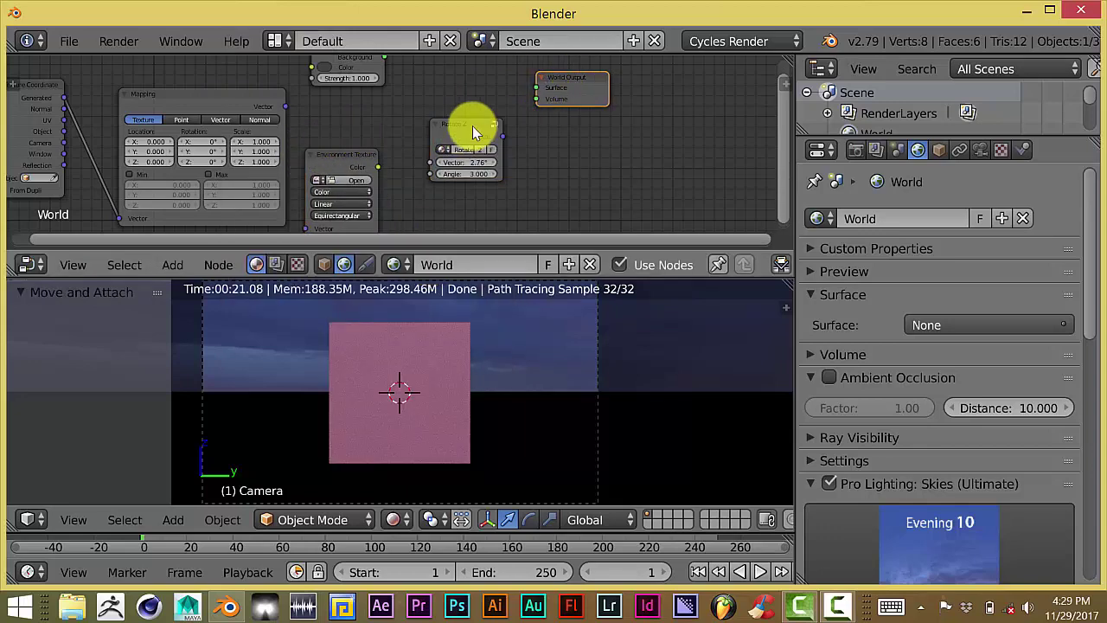
pyautogui.moveTo(472, 131); pyautogui.dragTo(481, 129)
pyautogui.moveTo(344, 152); pyautogui.dragTo(357, 151)
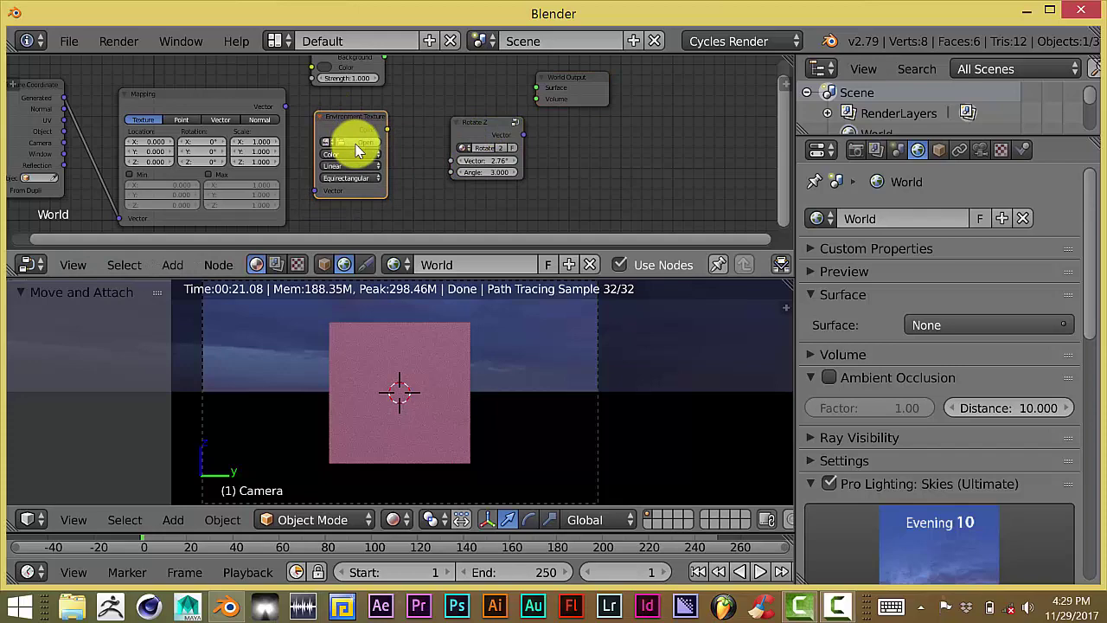
pyautogui.scroll(2, 412, 175)
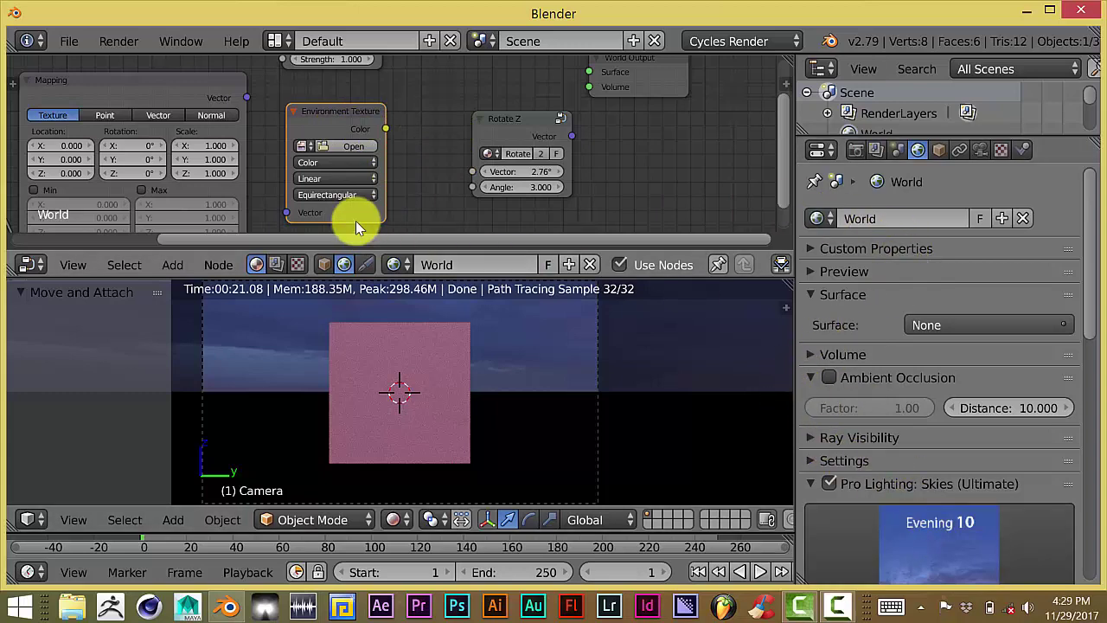
# Load the JPG sky image into the Environment Texture node.
pyautogui.scroll(2, 399, 191)
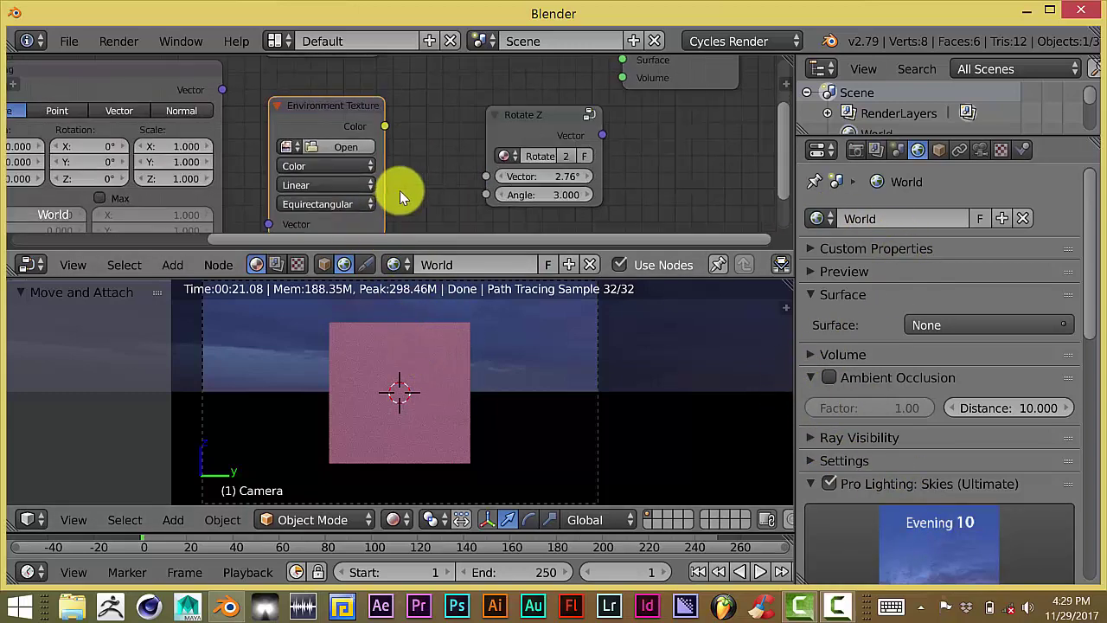
pyautogui.moveTo(400, 190); pyautogui.dragTo(419, 171, button='middle')
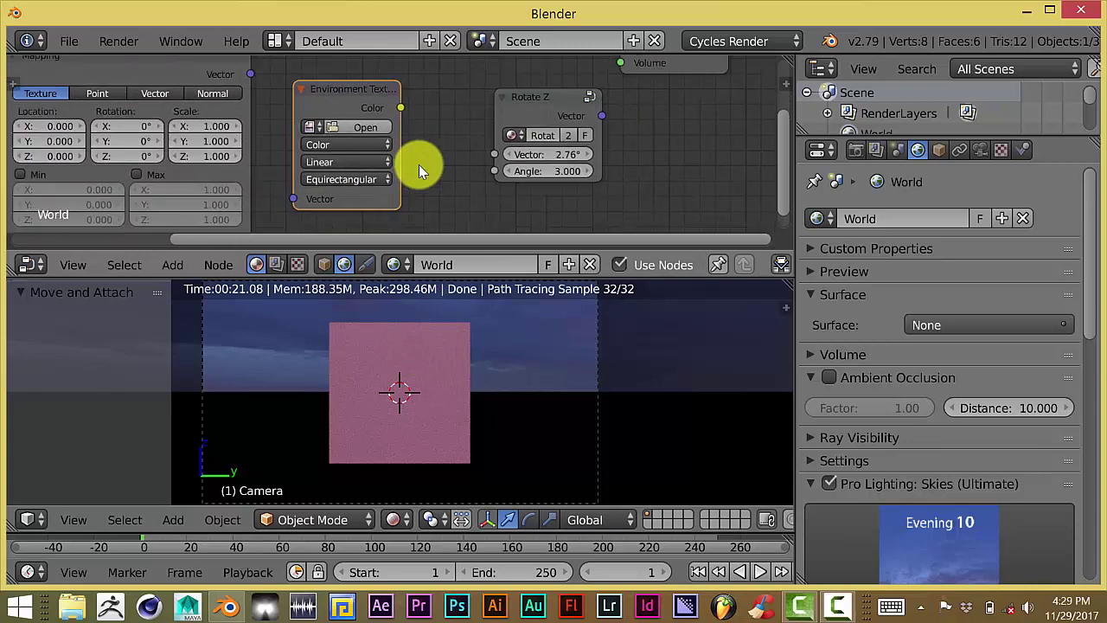
pyautogui.click(311, 127)
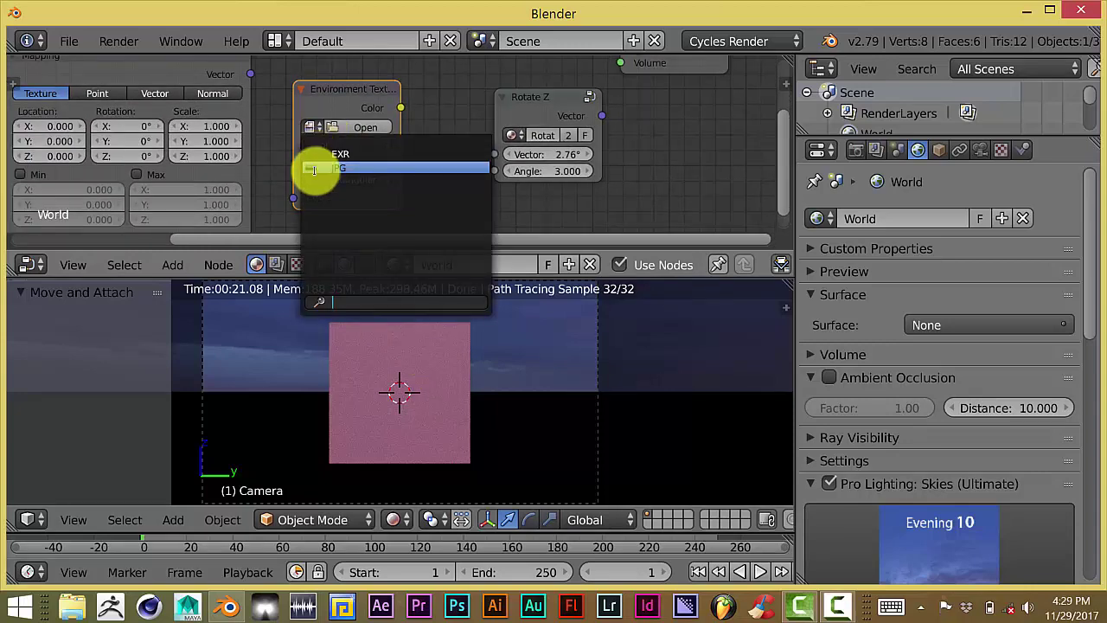
pyautogui.click(307, 165)
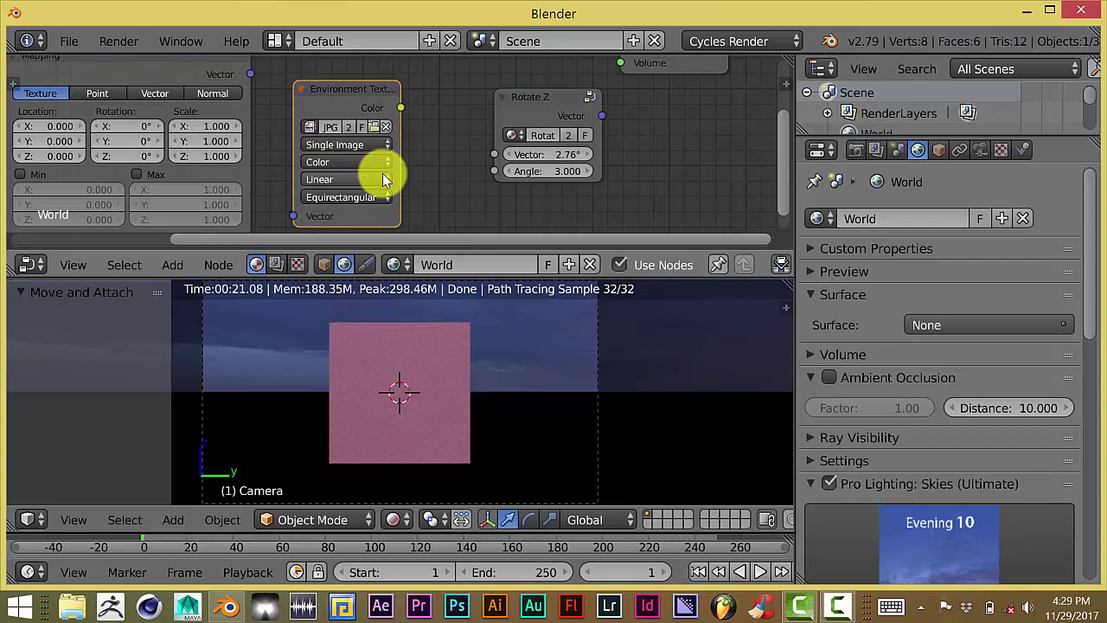
# Move Rotate Z out of the way and shift the Environment Texture up and right.
pyautogui.click(492, 123)
pyautogui.moveTo(492, 123); pyautogui.dragTo(593, 191)
pyautogui.scroll(-2, 433, 164)
pyautogui.moveTo(435, 165); pyautogui.dragTo(447, 165, button='middle')
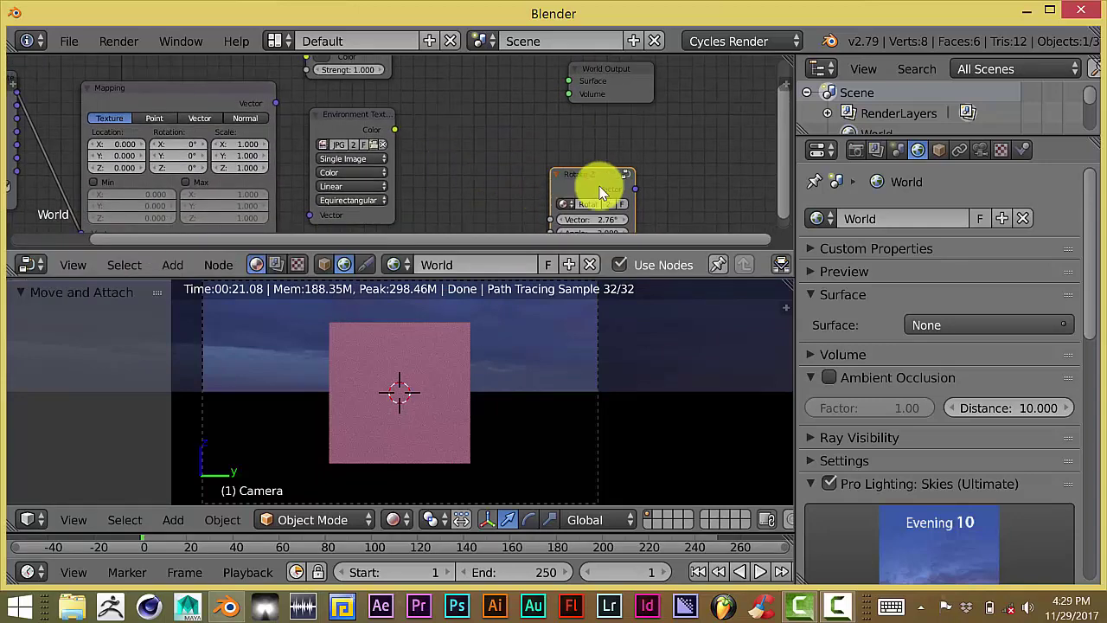
pyautogui.moveTo(355, 123); pyautogui.dragTo(400, 110)
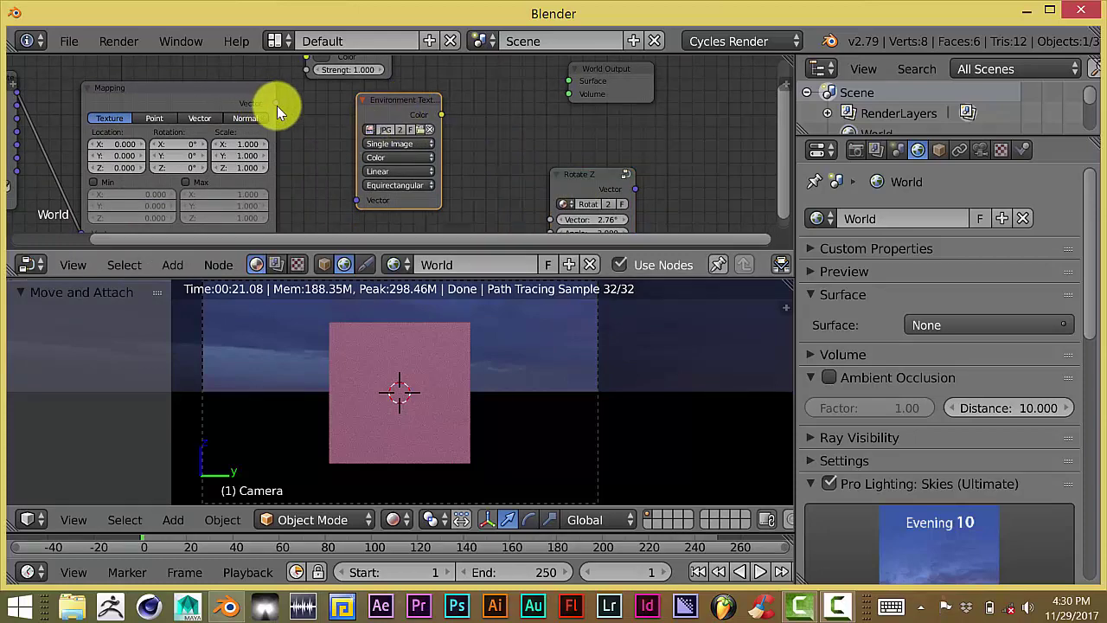
# Link Mapping's Vector output to the Environment Texture's Vector input, bringing Background into view.
pyautogui.moveTo(275, 103); pyautogui.dragTo(351, 204)
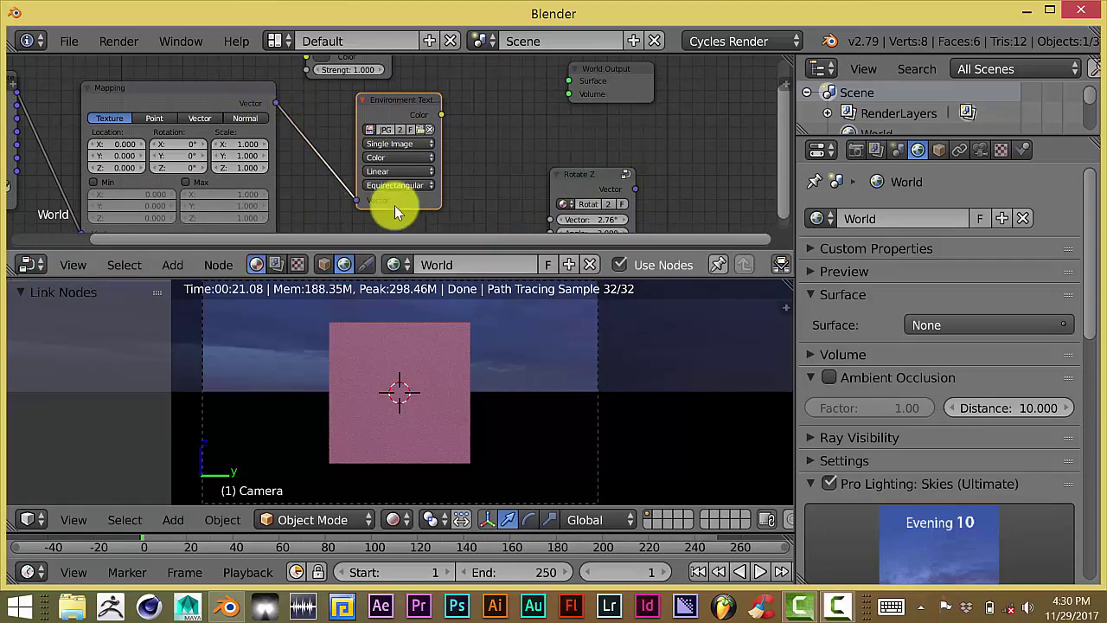
pyautogui.moveTo(457, 156); pyautogui.dragTo(358, 168, button='middle')
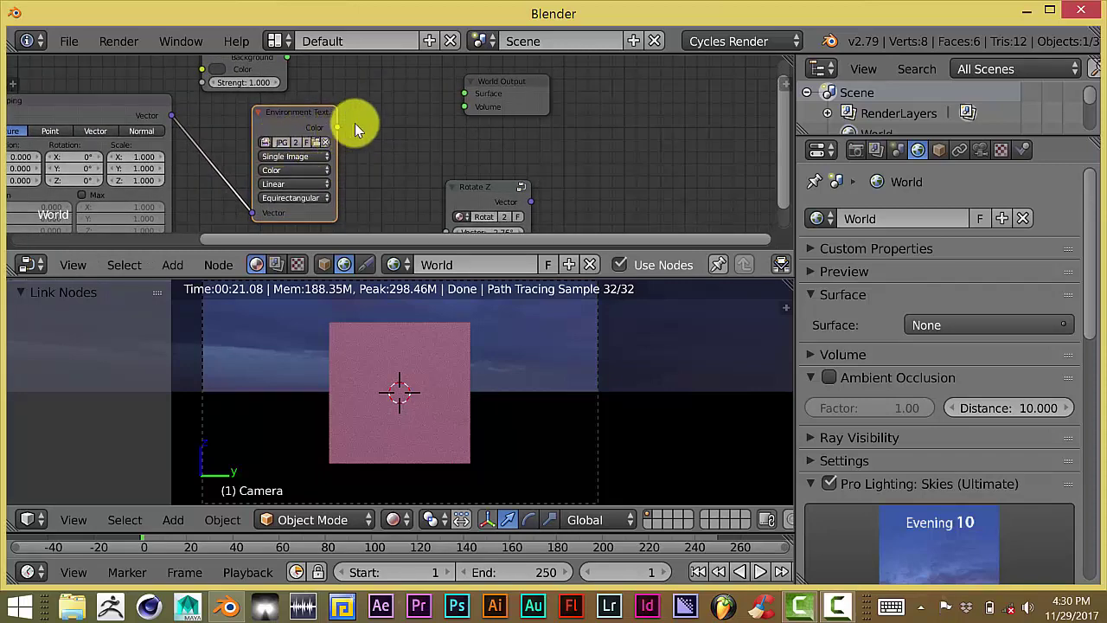
pyautogui.moveTo(355, 124); pyautogui.dragTo(385, 125)
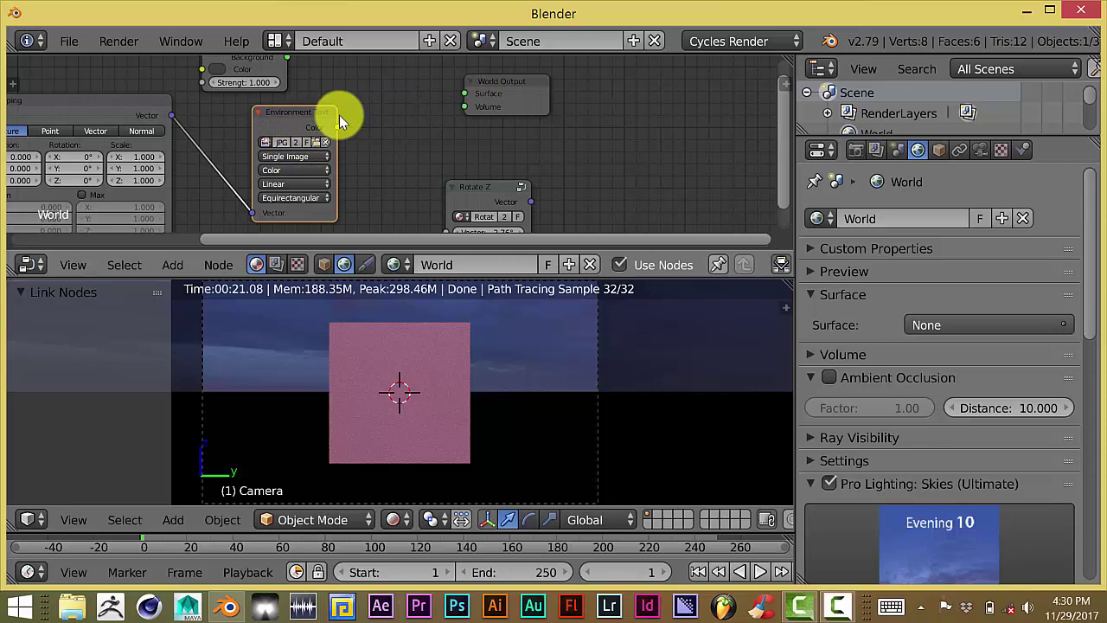
pyautogui.moveTo(365, 111); pyautogui.dragTo(344, 139, button='middle')
# Place the Background node beside World Output, shifting World Output further right.
pyautogui.rightClick(219, 67)
pyautogui.moveTo(220, 67); pyautogui.dragTo(380, 115, button='right')
pyautogui.moveTo(496, 116); pyautogui.dragTo(568, 120, button='right')
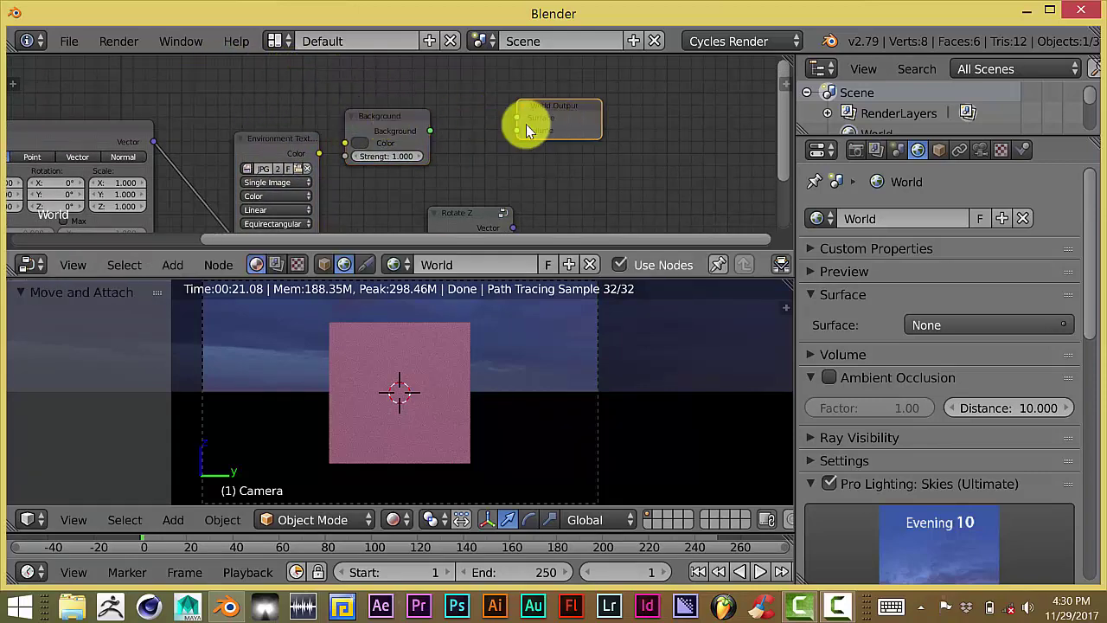
pyautogui.moveTo(381, 122); pyautogui.dragTo(397, 117, button='right')
pyautogui.scroll(1, 355, 169)
pyautogui.scroll(1, 350, 169)
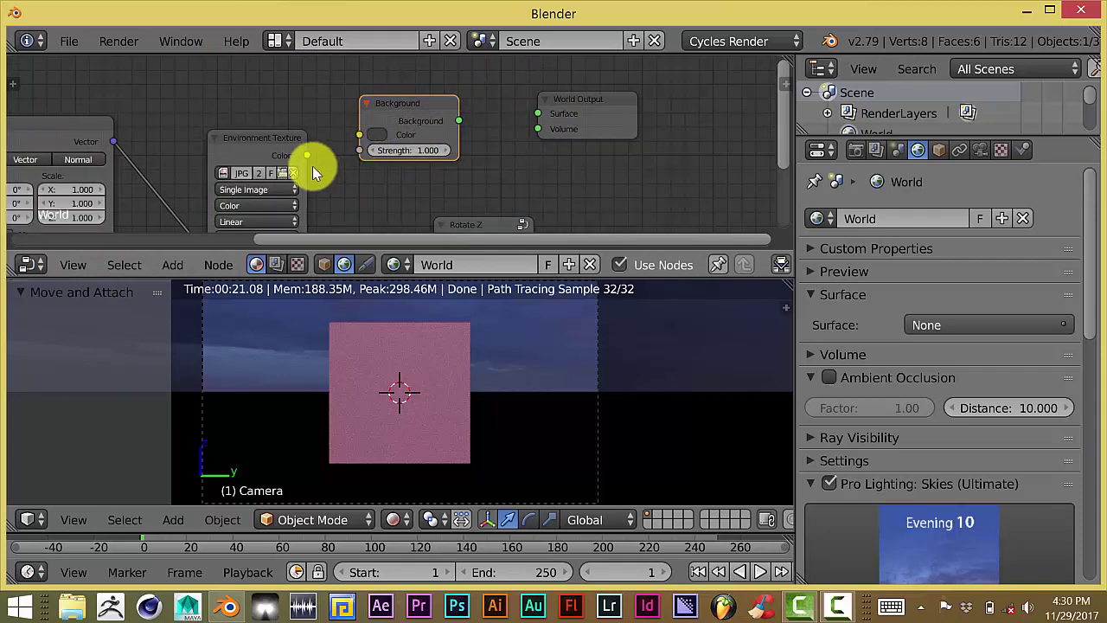
# Link texture Color to Background Color and Background to World Output Surface.
pyautogui.moveTo(306, 153); pyautogui.dragTo(359, 134)
pyautogui.moveTo(352, 166); pyautogui.dragTo(251, 182, button='middle')
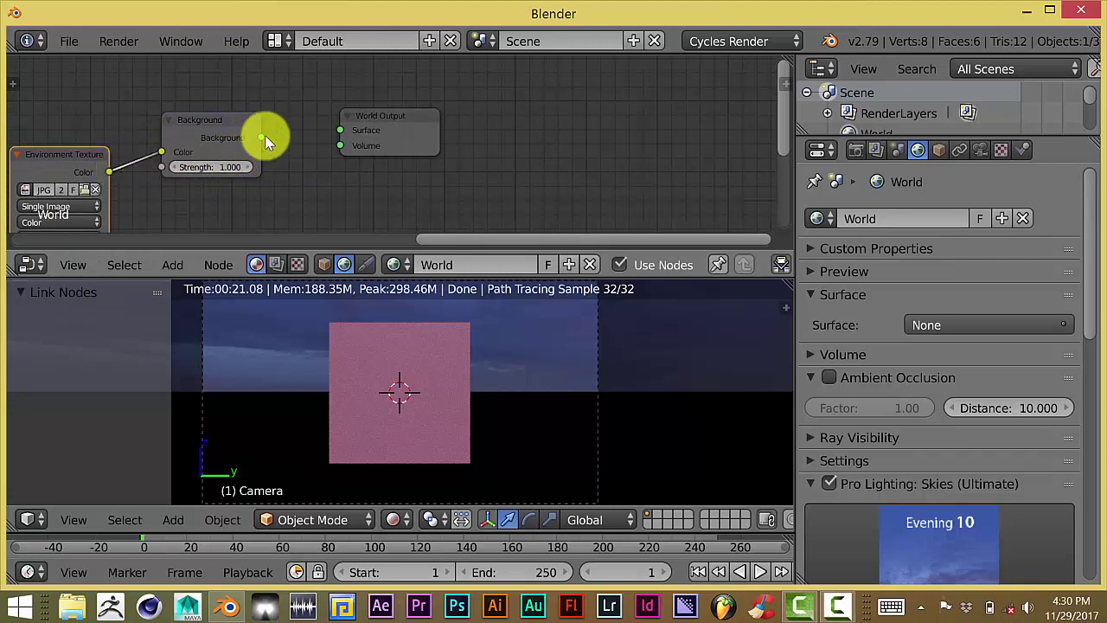
pyautogui.moveTo(263, 138); pyautogui.dragTo(343, 130)
pyautogui.press('Home')
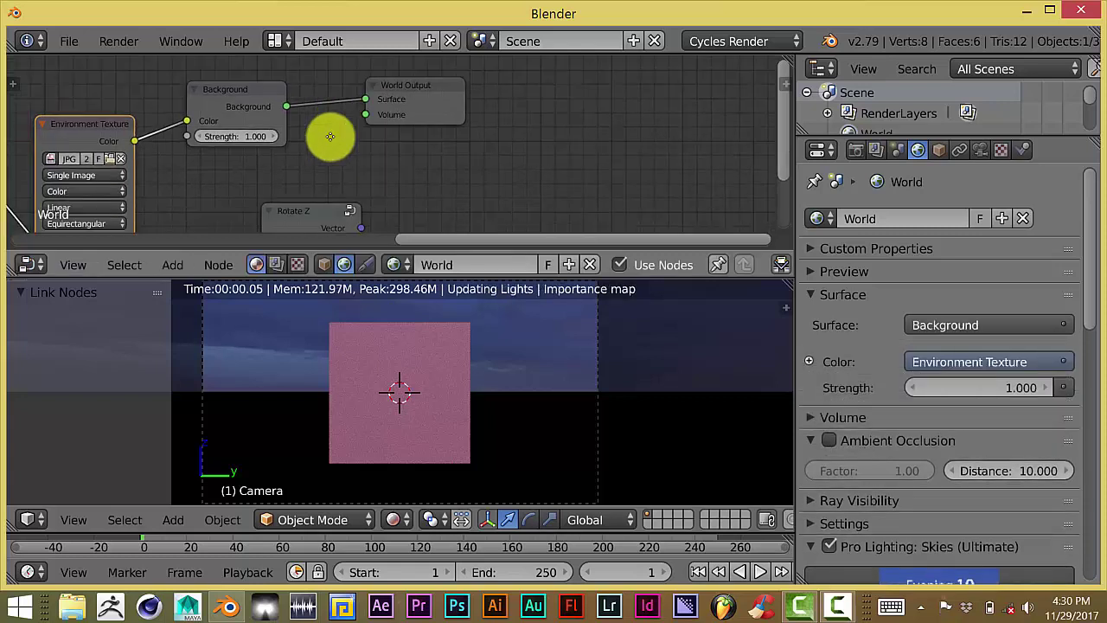
pyautogui.moveTo(346, 141); pyautogui.dragTo(383, 118, button='middle')
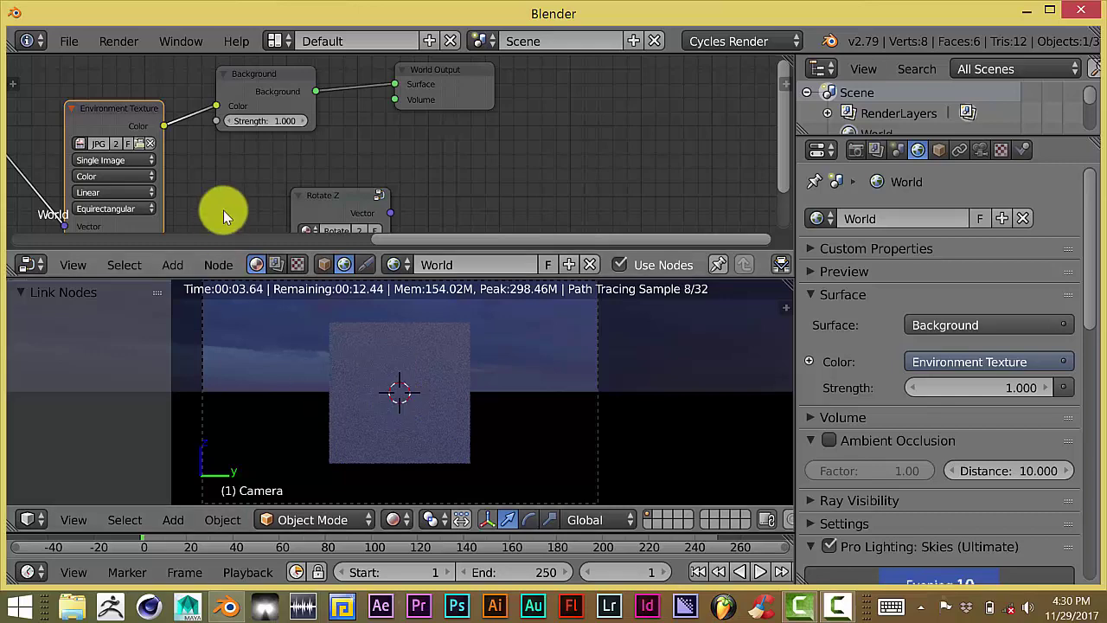
# Step the Mapping node's Location Z from 0.000 down through -0.200 to -0.300.
pyautogui.moveTo(222, 210); pyautogui.dragTo(363, 163, button='middle')
pyautogui.moveTo(280, 155); pyautogui.dragTo(564, 216, button='middle')
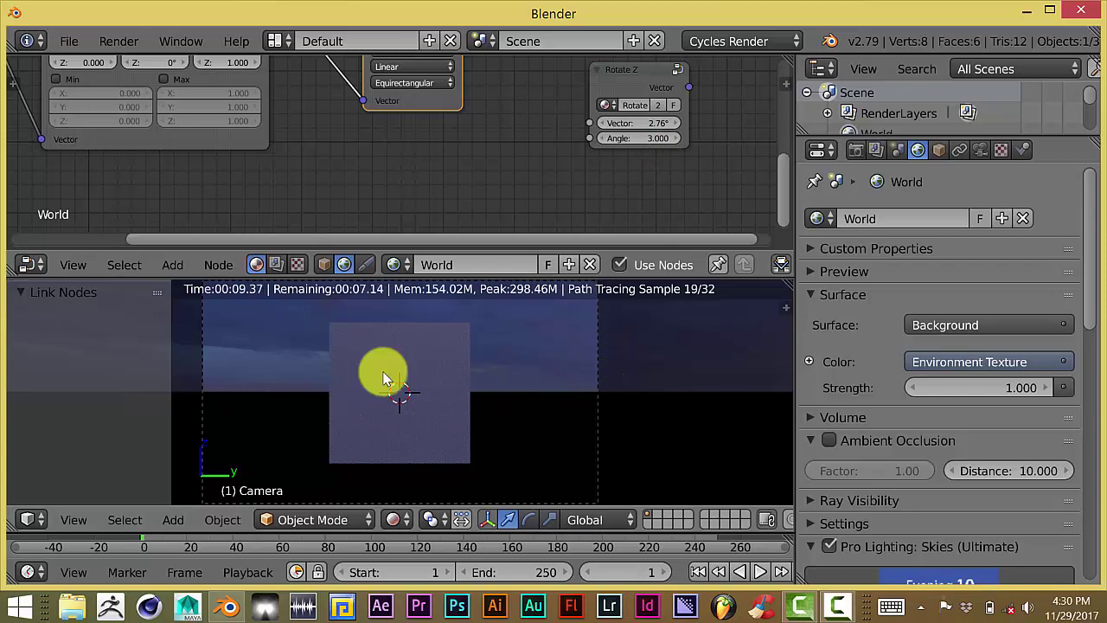
pyautogui.moveTo(168, 144); pyautogui.dragTo(239, 224, button='middle')
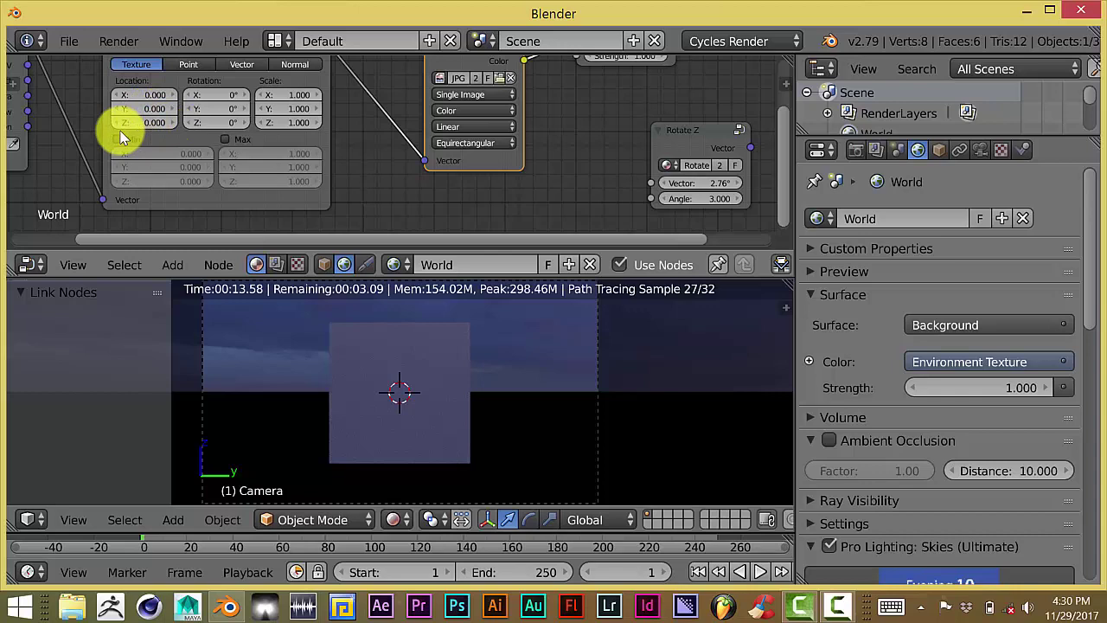
pyautogui.scroll(1, 121, 135)
pyautogui.click(69, 119)
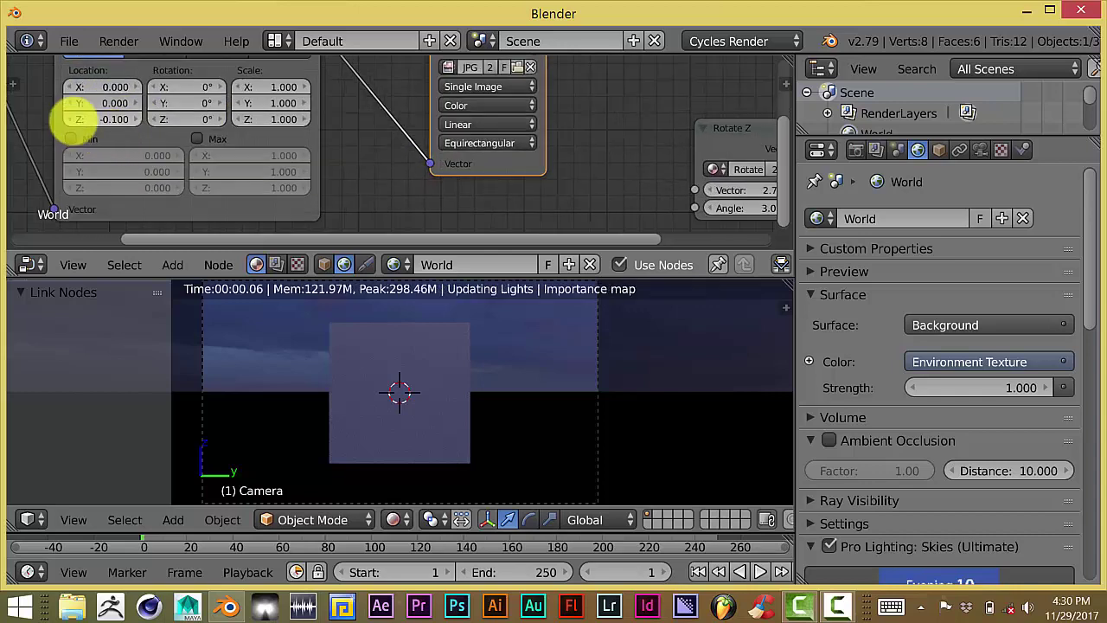
pyautogui.click(69, 120)
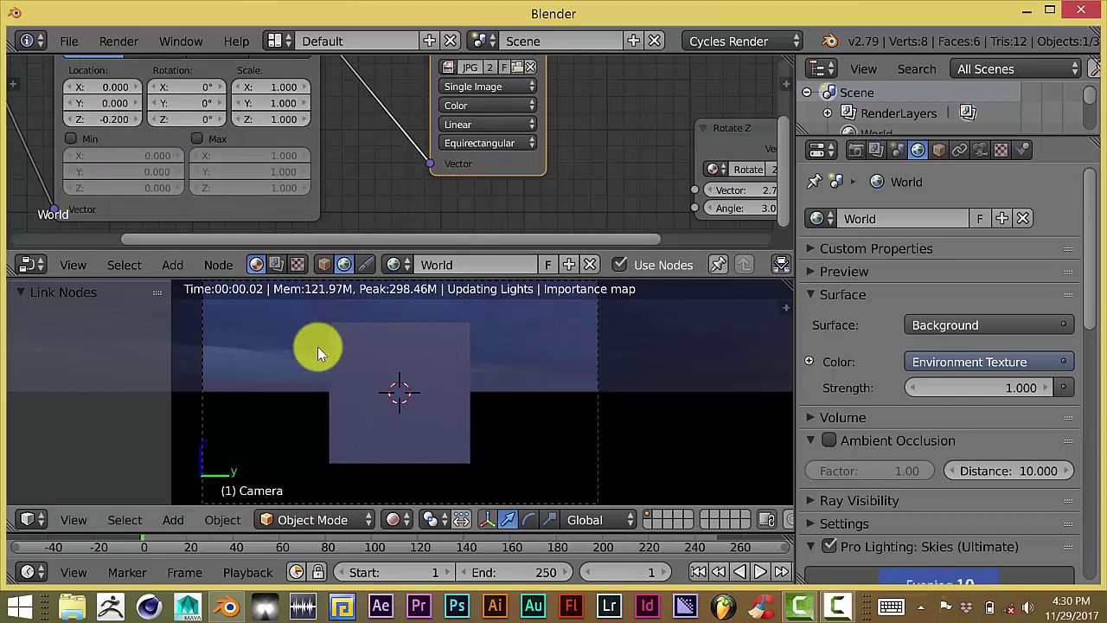
pyautogui.scroll(-1, 377, 383)
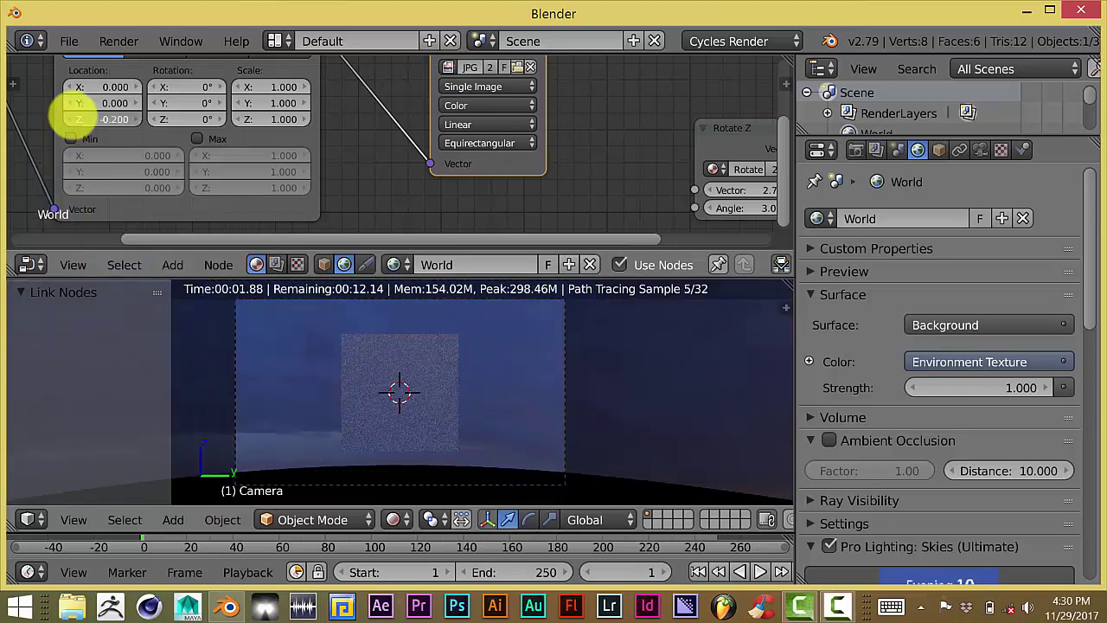
pyautogui.click(69, 119)
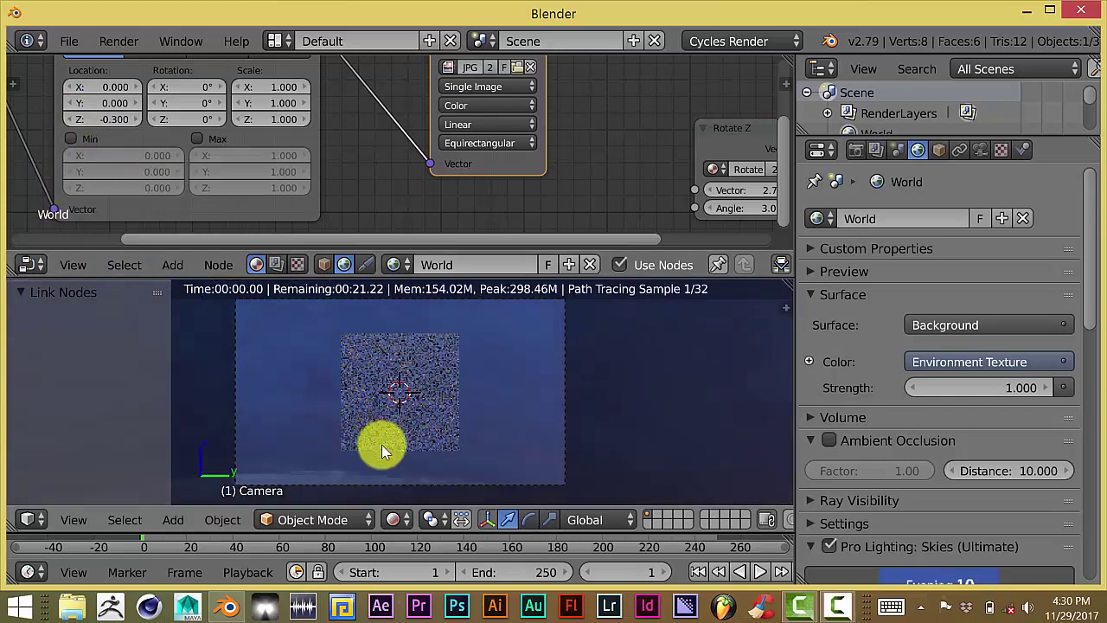
pyautogui.scroll(1, 381, 444)
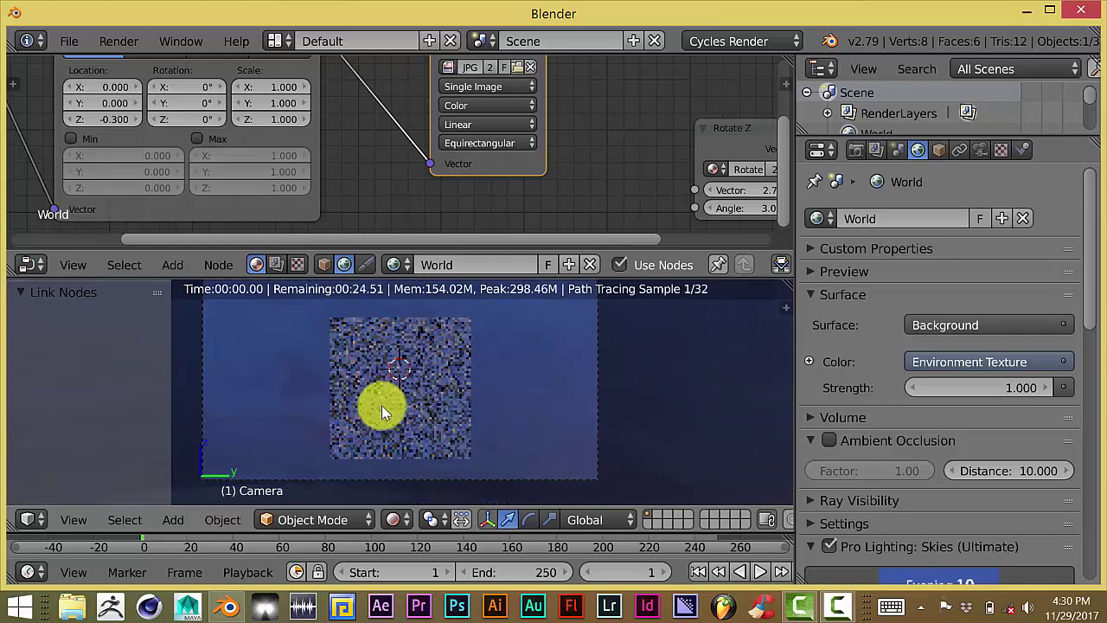
pyautogui.keyDown('shift'); pyautogui.scroll(-2, 381, 404); pyautogui.keyUp('shift')
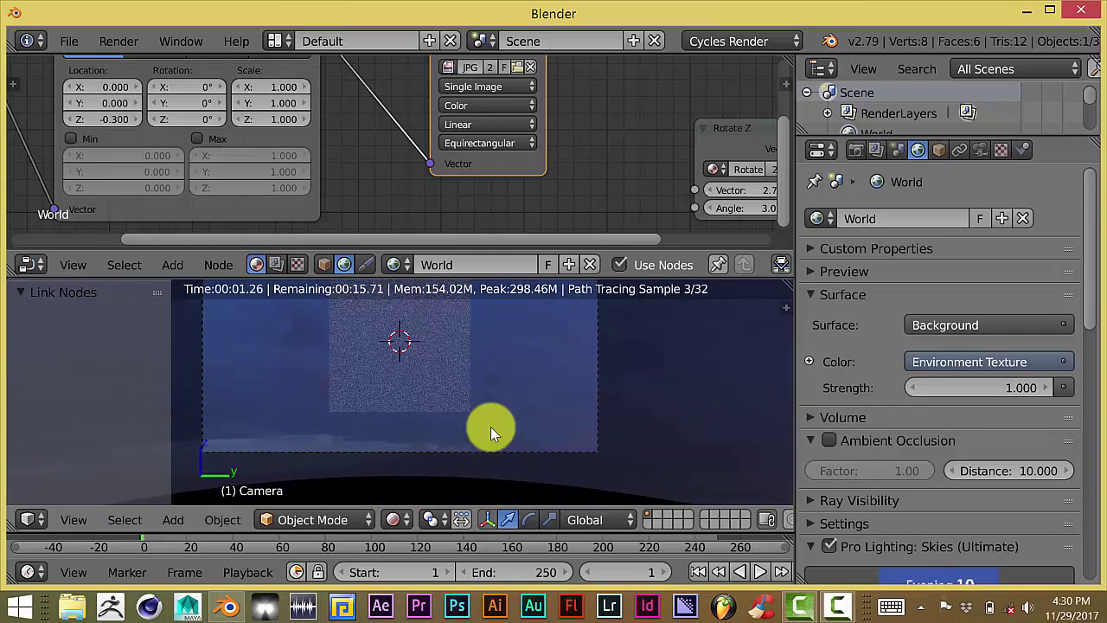
pyautogui.scroll(-1, 394, 441)
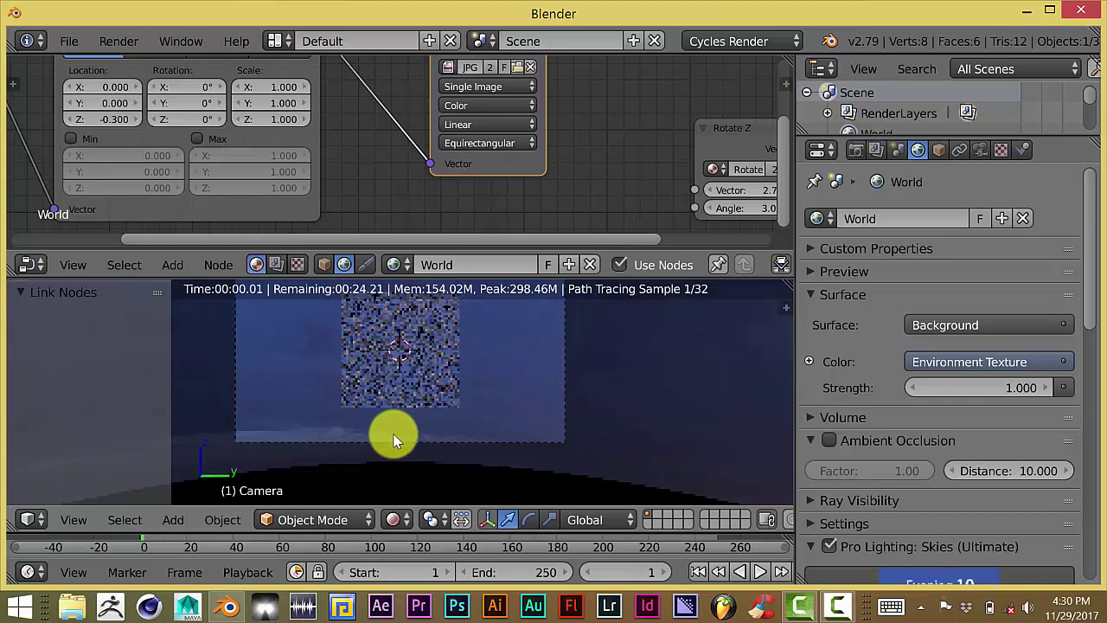
pyautogui.scroll(-1, 348, 168)
pyautogui.scroll(-1, 348, 168)
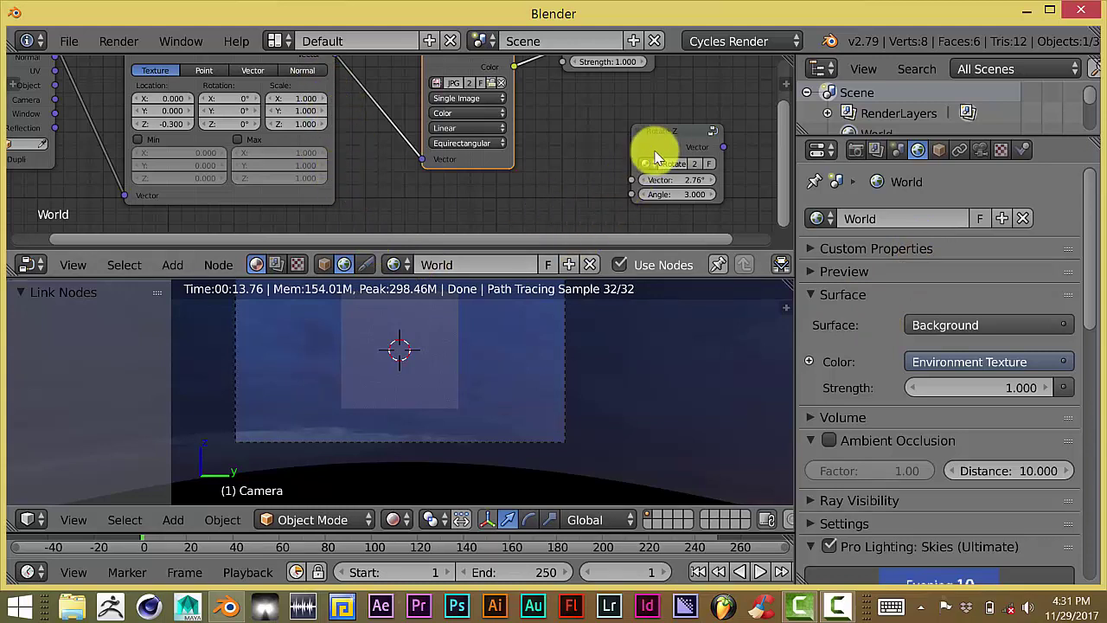
# Nudge the unconnected Rotate Z node up and left beside the Environment Texture.
pyautogui.moveTo(664, 149); pyautogui.dragTo(645, 129)
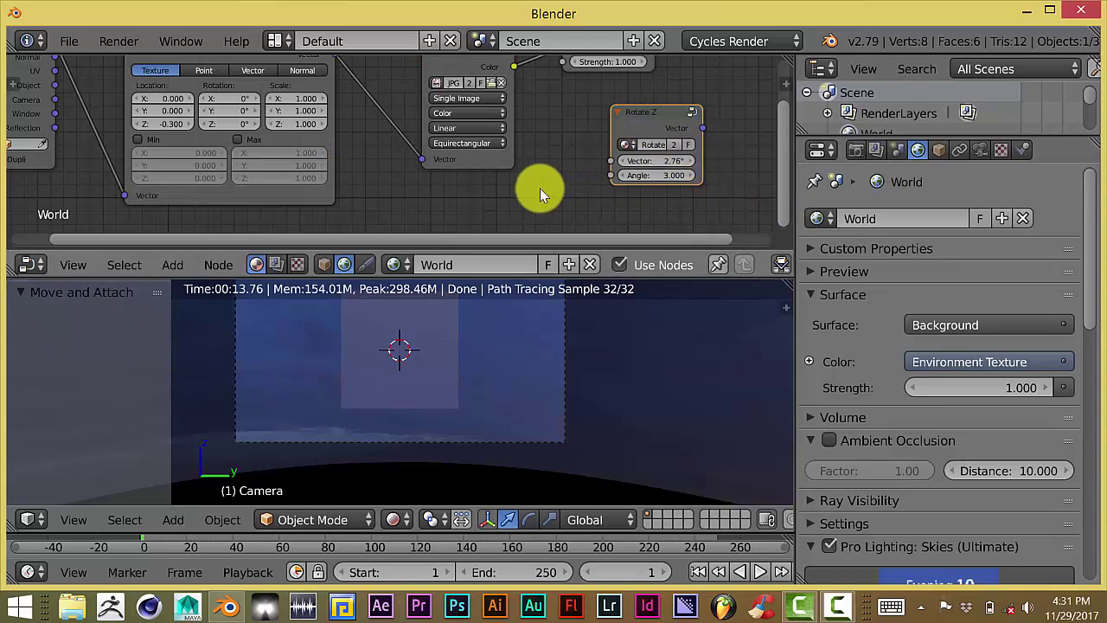
pyautogui.moveTo(337, 209); pyautogui.dragTo(450, 191, button='middle')
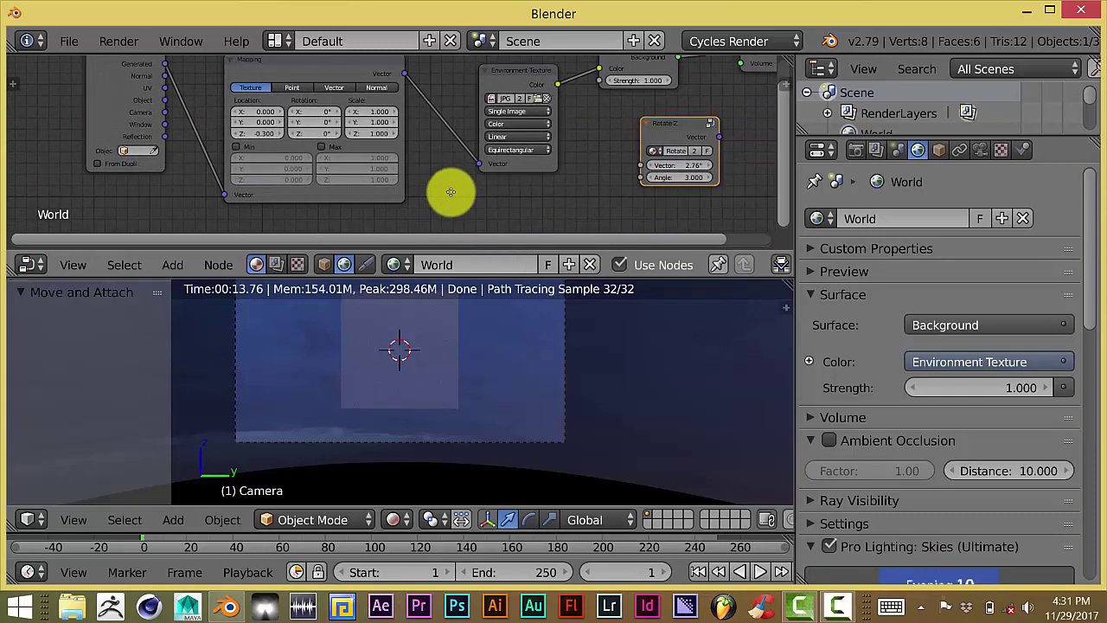